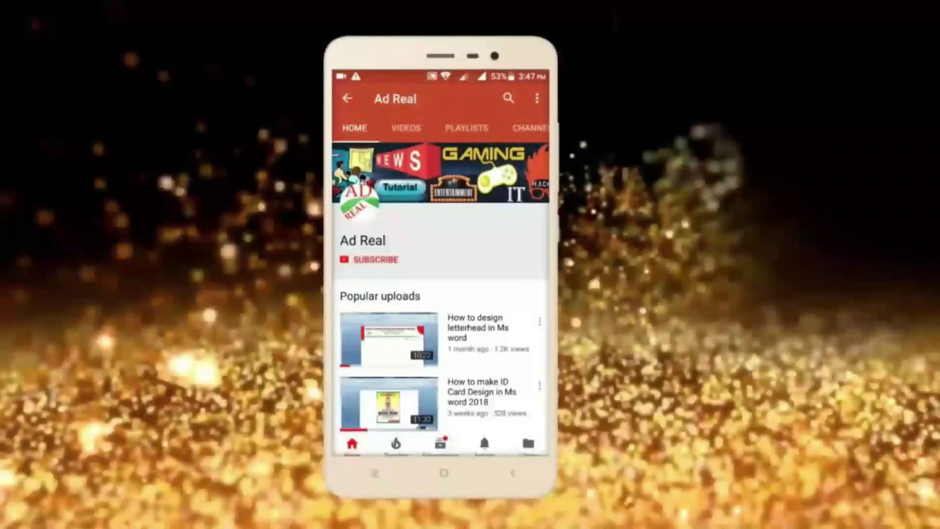
Open a new blank Word document after previewing the finished English, Hindi and French doughnut charts.
{"action": "left_click", "coordinate": [369, 260]}
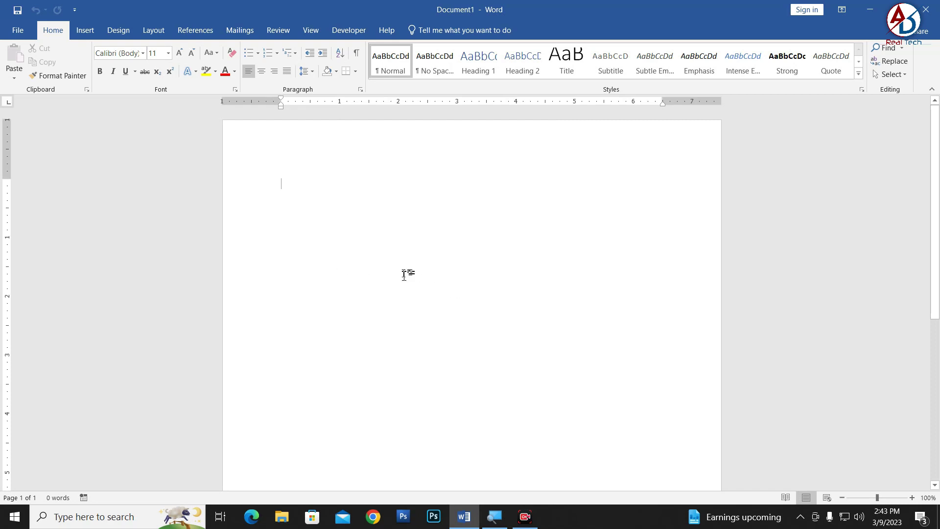
Insert a default doughnut chart from the Pie chart types.
{"action": "left_click", "coordinate": [91, 35]}
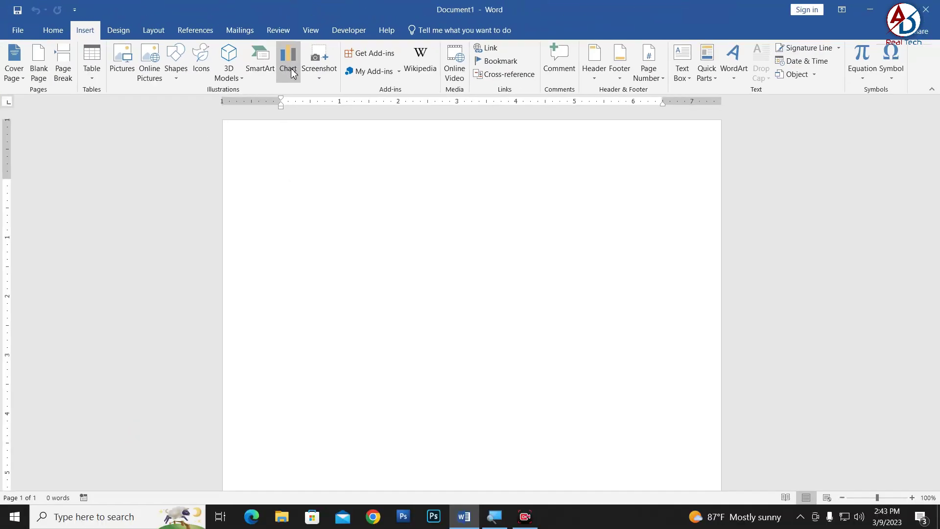
{"action": "left_click", "coordinate": [292, 73]}
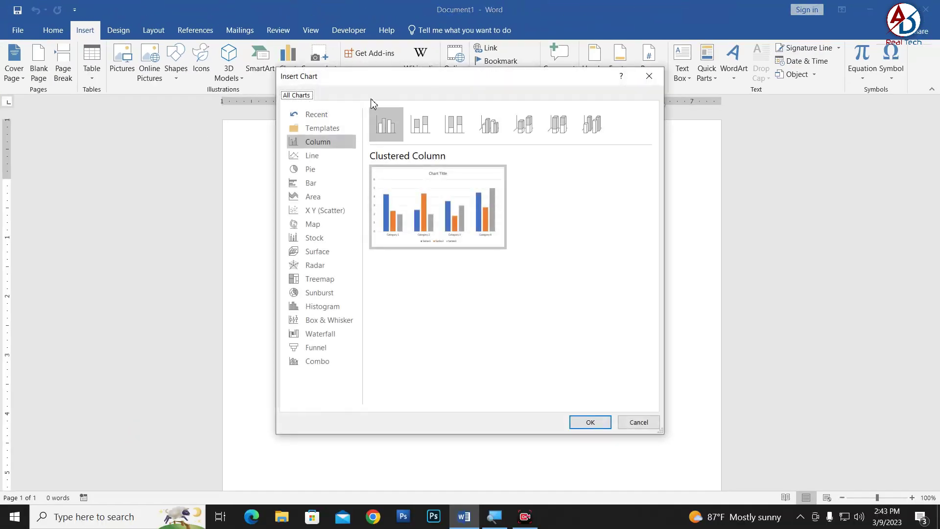
{"action": "left_click_drag", "start_coordinate": [372, 84], "coordinate": [409, 113]}
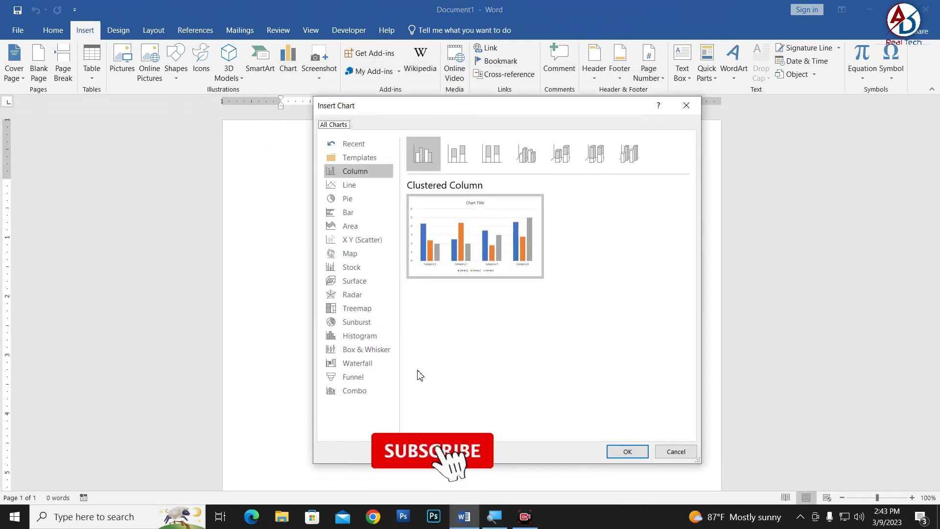
{"action": "left_click", "coordinate": [349, 200]}
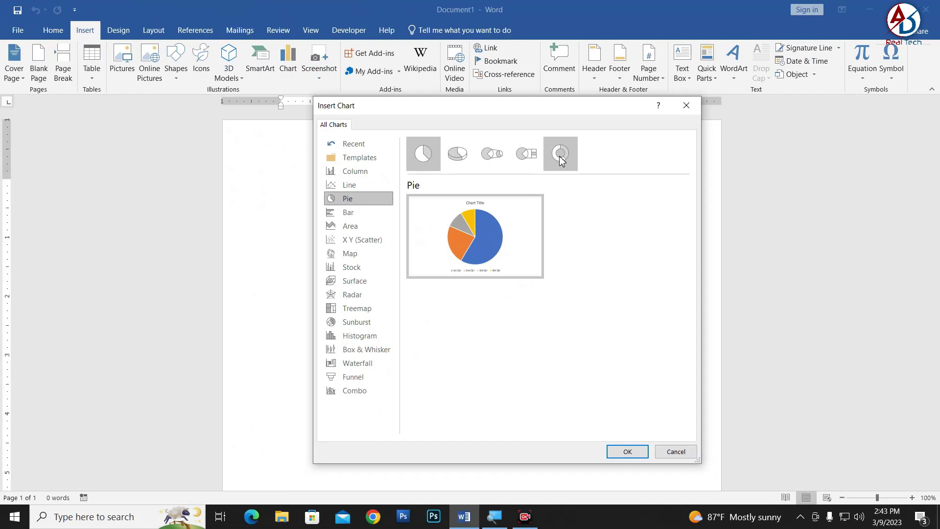
{"action": "left_click", "coordinate": [561, 155]}
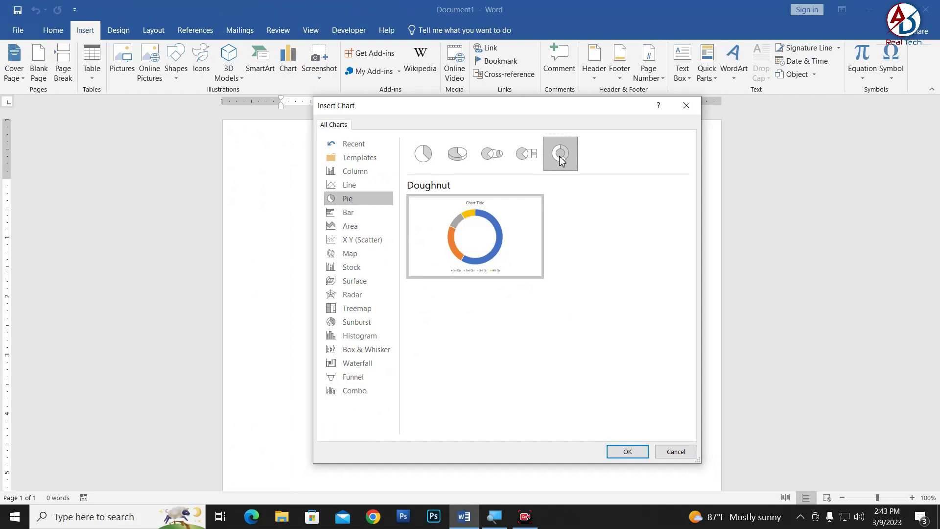
{"action": "left_click", "coordinate": [635, 453]}
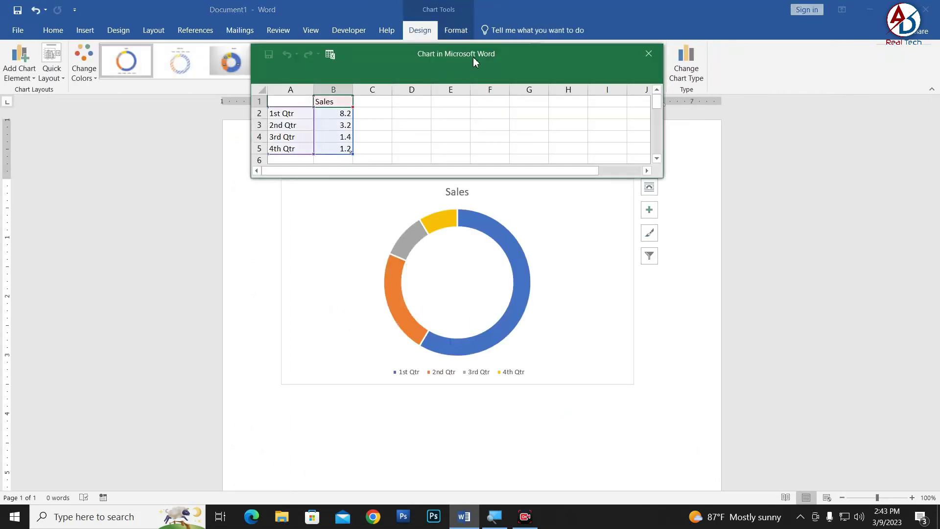
Move the chart data sheet aside and clear the 3rd Qtr and 4th Qtr rows.
{"action": "left_click_drag", "start_coordinate": [473, 57], "coordinate": [733, 93]}
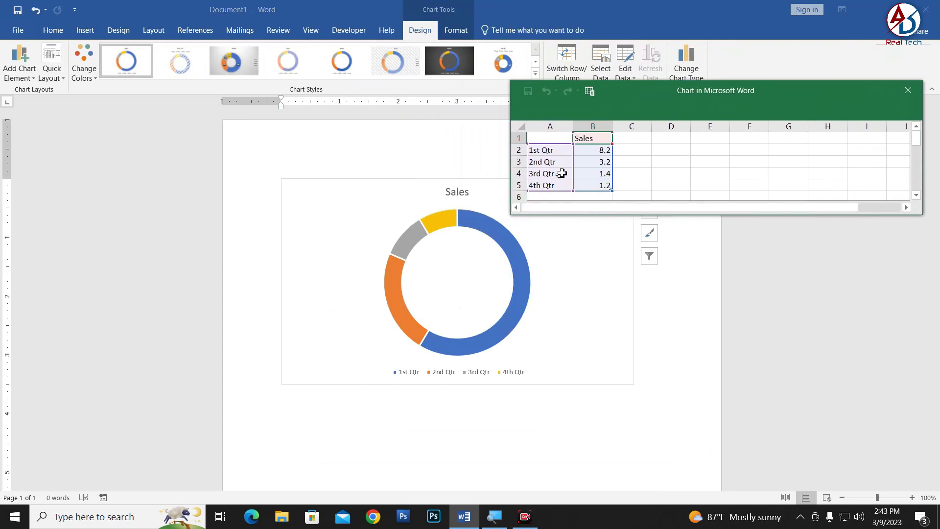
{"action": "left_click_drag", "start_coordinate": [630, 100], "coordinate": [679, 108]}
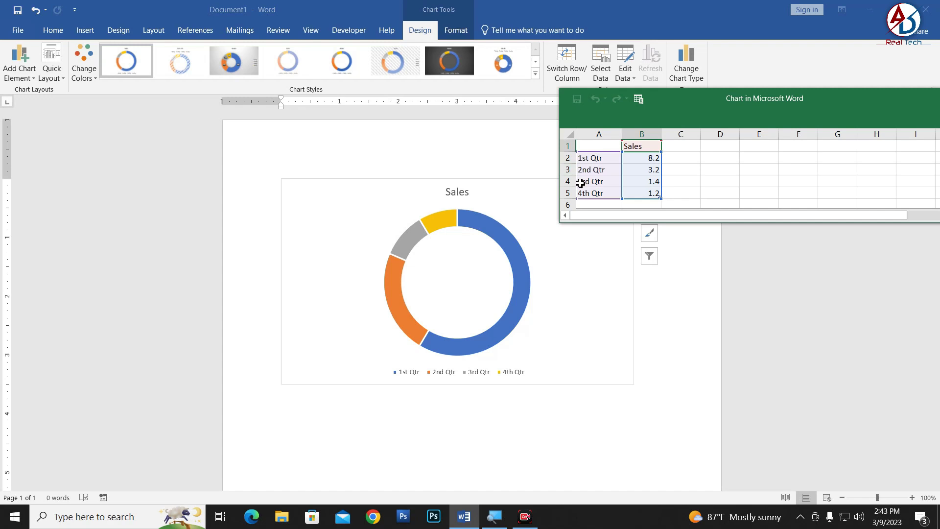
{"action": "left_click_drag", "start_coordinate": [581, 184], "coordinate": [646, 193]}
{"action": "key", "text": "Delete"}
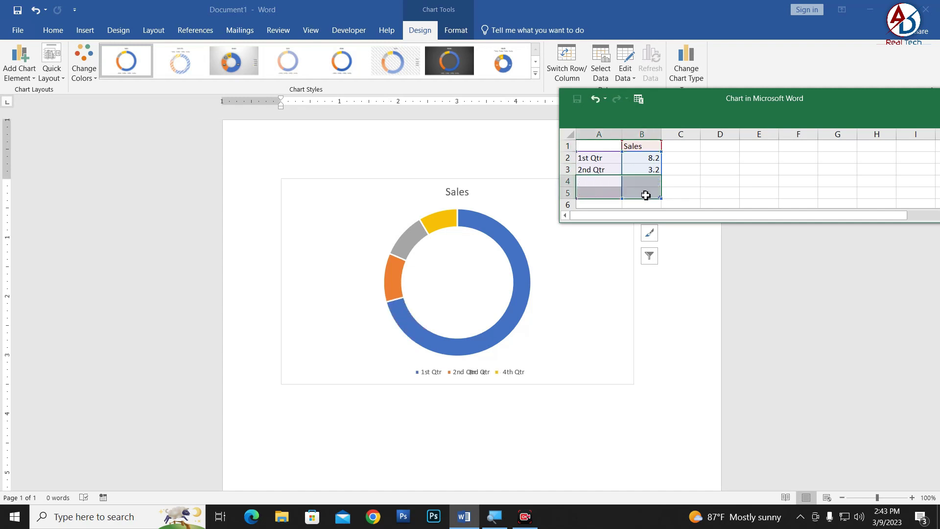
{"action": "left_click", "coordinate": [684, 182]}
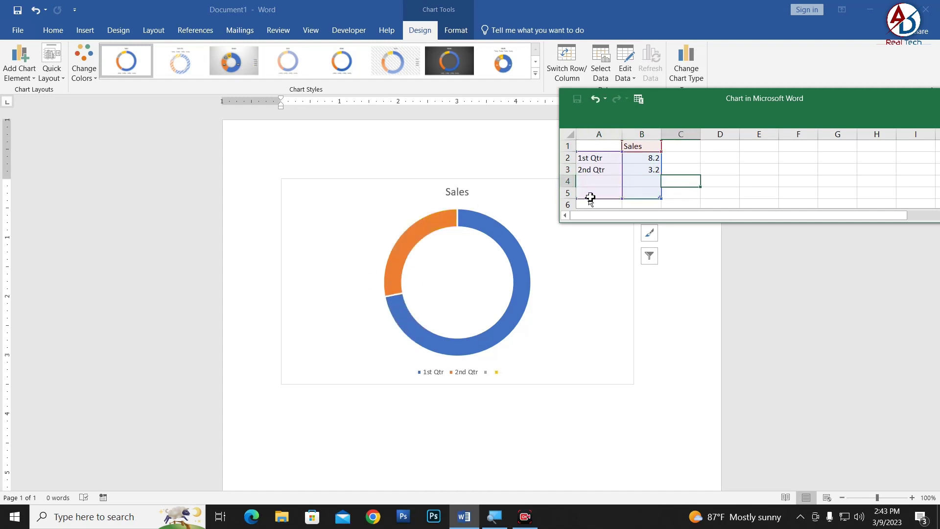
Enter 0.35 for 1st Qtr in B2 and 0.65 for 2nd Qtr in B3.
{"action": "left_click", "coordinate": [642, 161]}
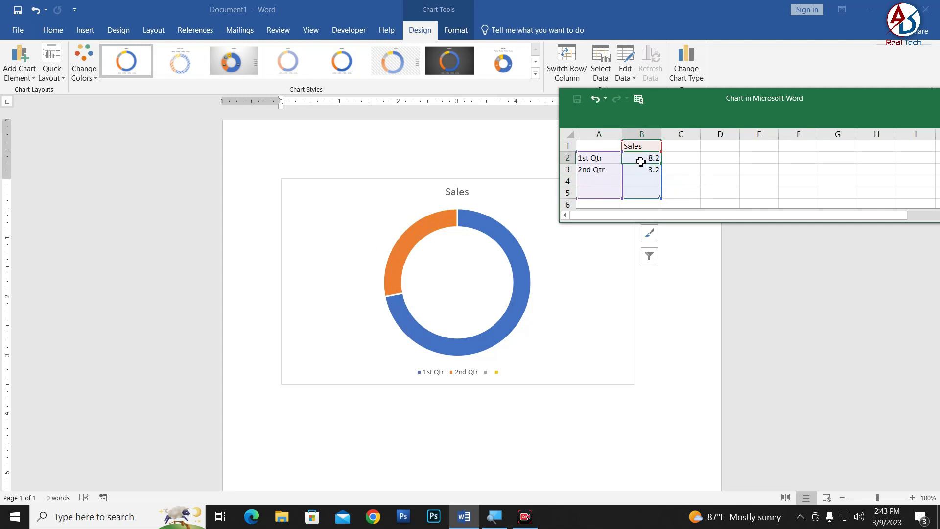
{"action": "type", "text": "0.35"}
{"action": "key", "text": "Return"}
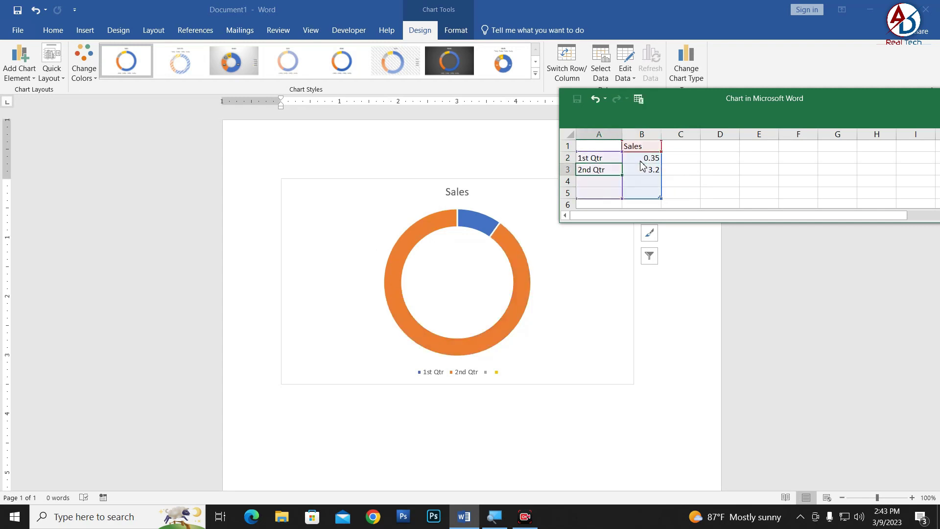
{"action": "left_click", "coordinate": [643, 166]}
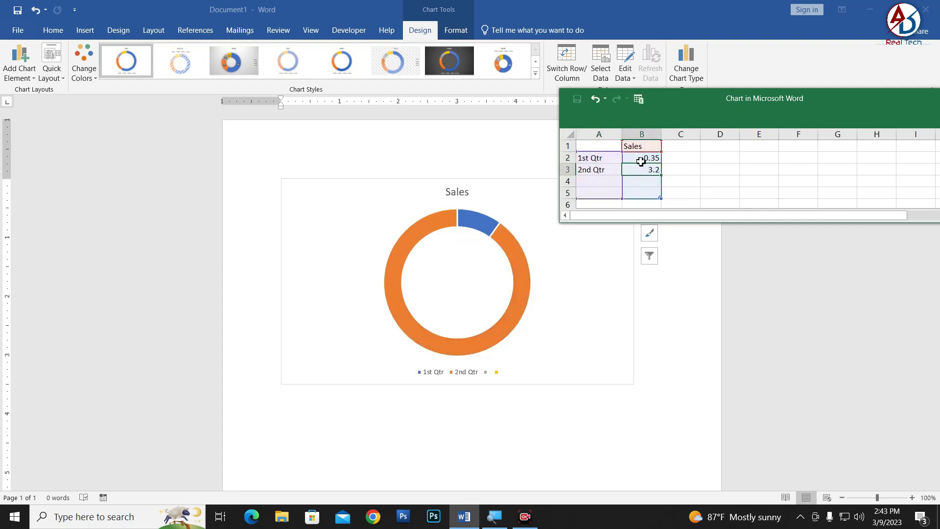
{"action": "type", "text": "0.65"}
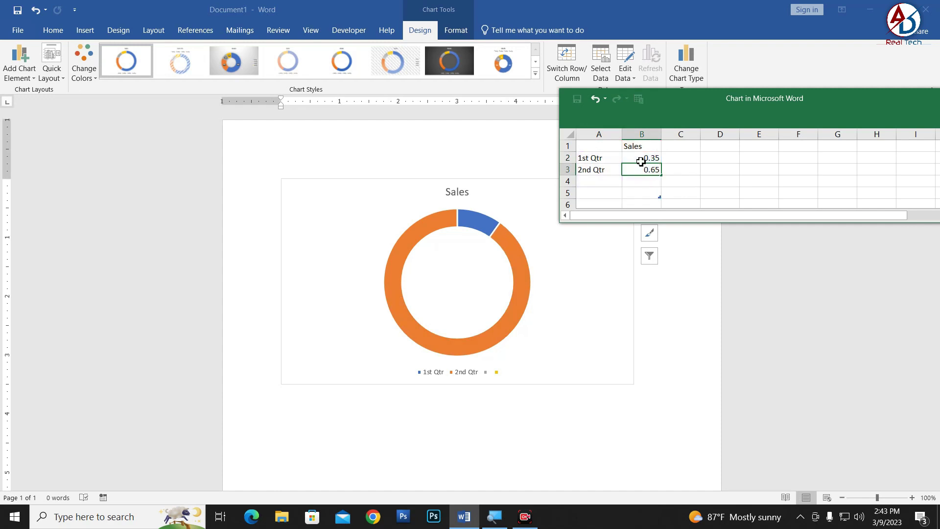
{"action": "key", "text": "Return"}
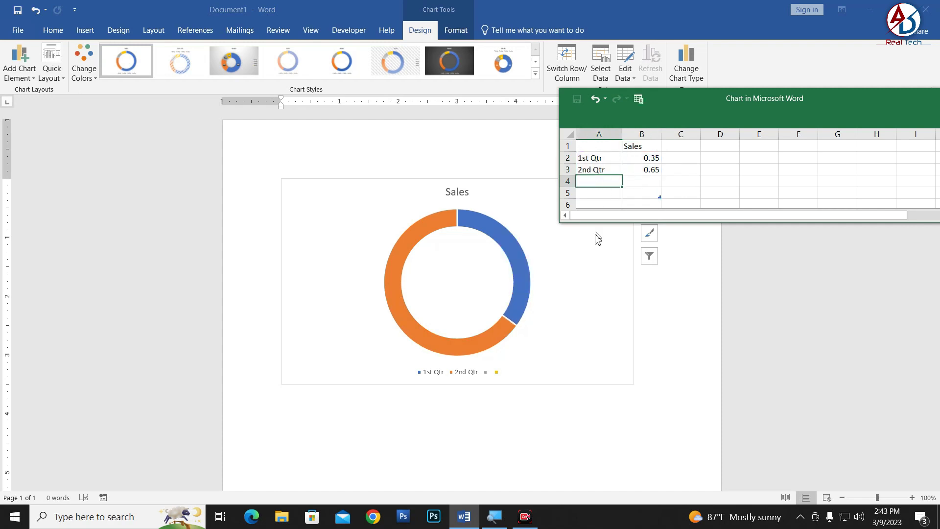
{"action": "left_click_drag", "start_coordinate": [830, 108], "coordinate": [590, 141]}
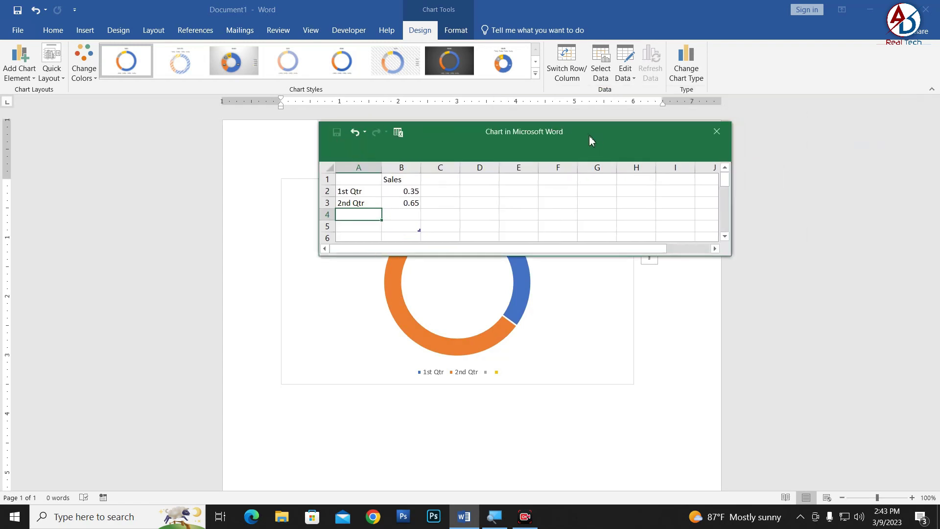
Close the data sheet, retitle the chart 'English', and shrink it from a corner.
{"action": "left_click", "coordinate": [717, 132]}
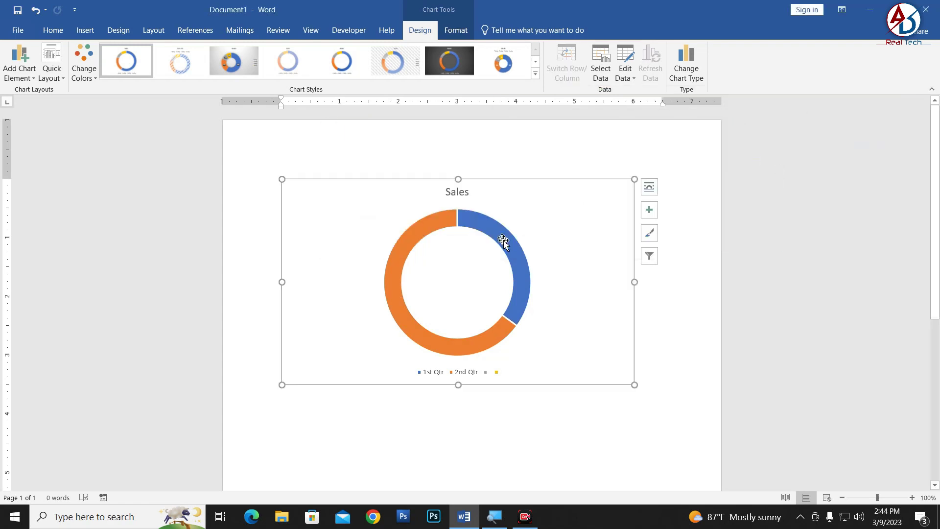
{"action": "double_click", "coordinate": [459, 193]}
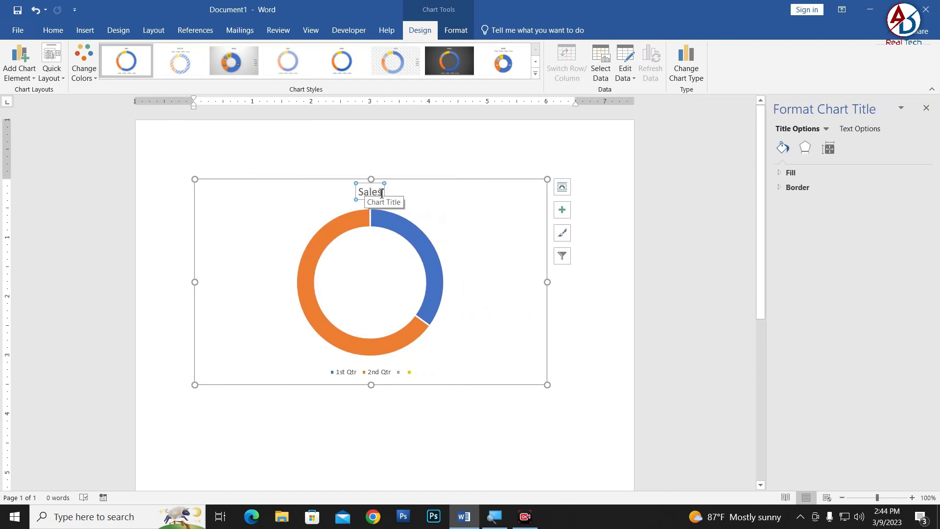
{"action": "left_click_drag", "start_coordinate": [381, 193], "coordinate": [352, 193]}
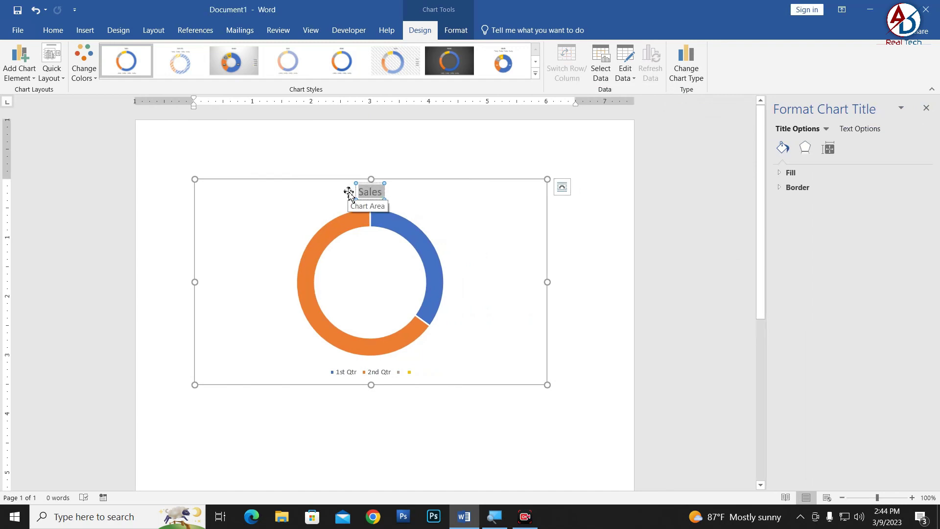
{"action": "type", "text": "Engl"}
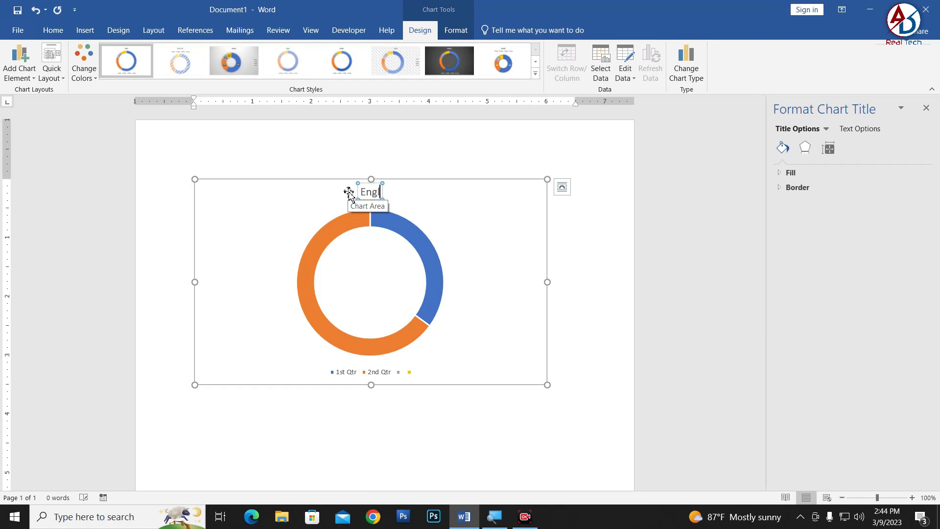
{"action": "type", "text": "ish"}
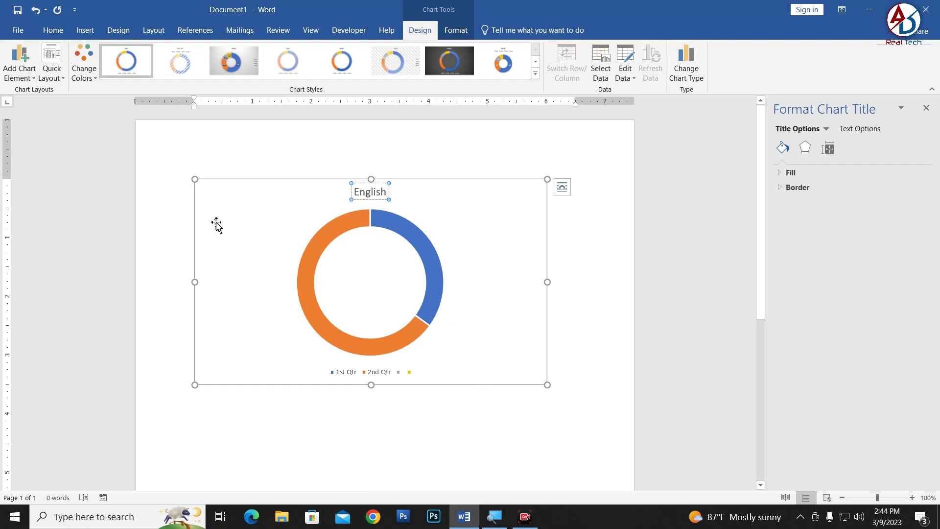
{"action": "left_click_drag", "start_coordinate": [195, 179], "coordinate": [252, 204]}
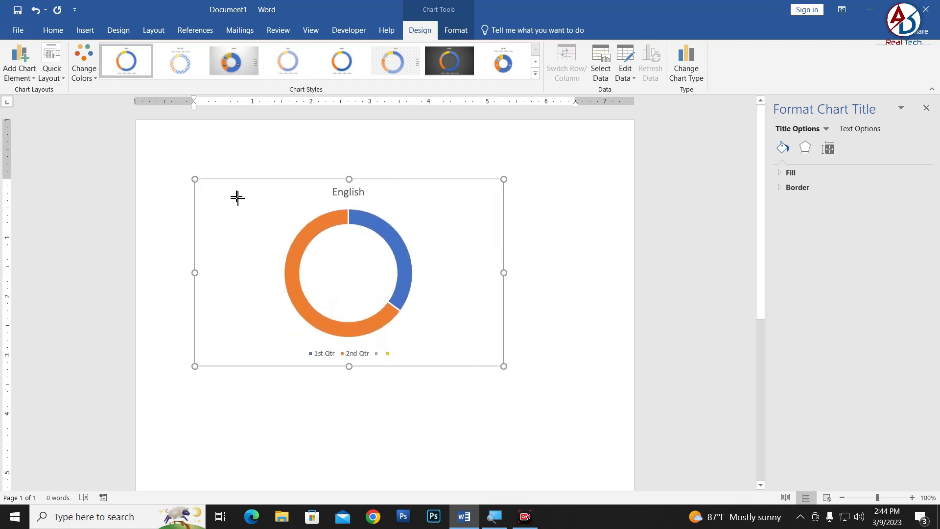
Resize the English chart to exactly 2" high by 2" wide.
{"action": "left_click", "coordinate": [926, 108]}
{"action": "scroll", "coordinate": [485, 235], "scroll_direction": "up", "scroll_amount": 3, "text": "ctrl"}
{"action": "left_click", "coordinate": [480, 184]}
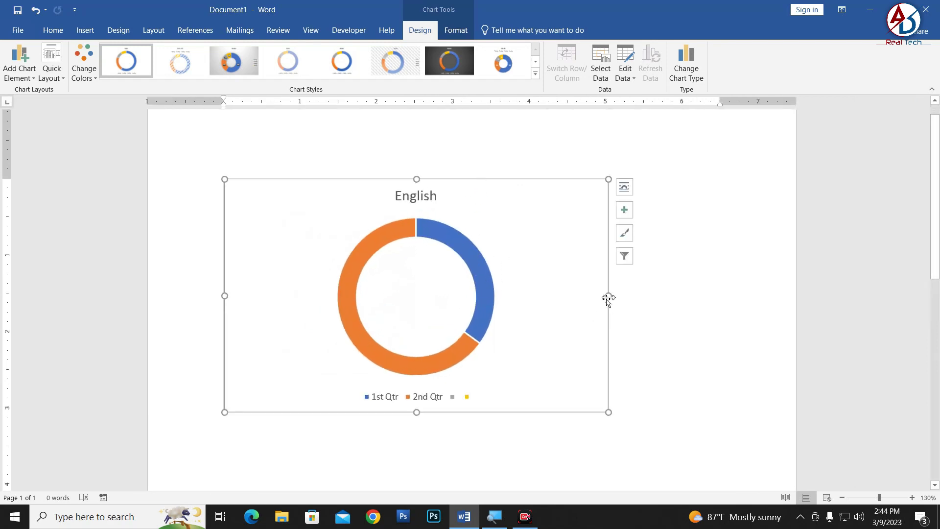
{"action": "left_click_drag", "start_coordinate": [609, 296], "coordinate": [482, 288]}
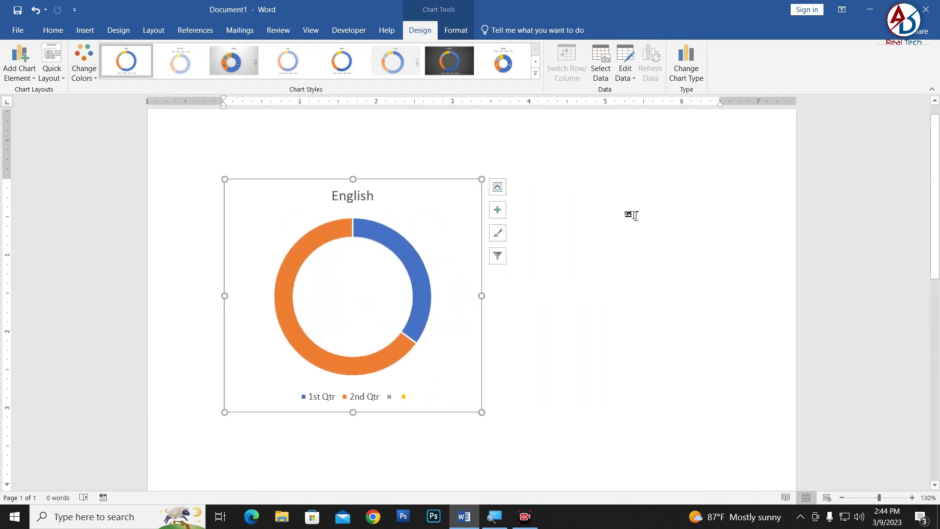
{"action": "left_click", "coordinate": [456, 31]}
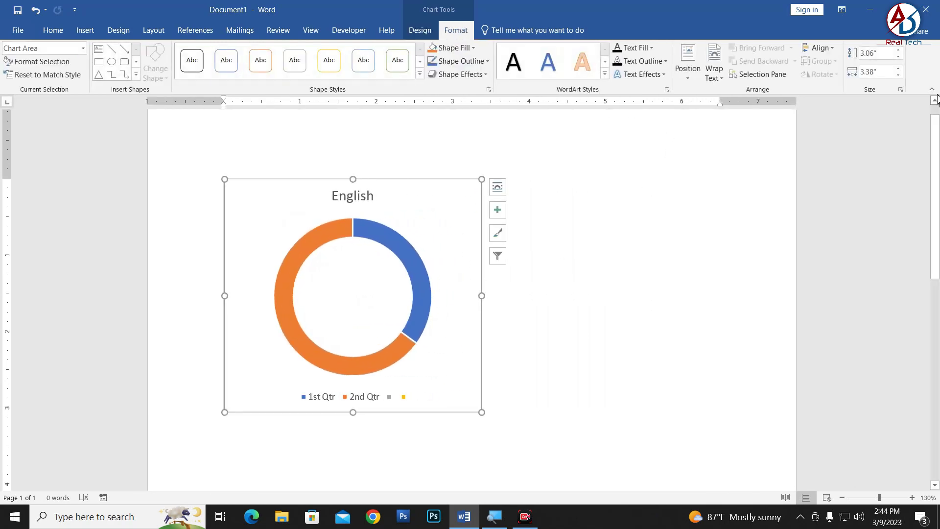
{"action": "left_click", "coordinate": [885, 54]}
{"action": "type", "text": "2"}
{"action": "key", "text": "Tab"}
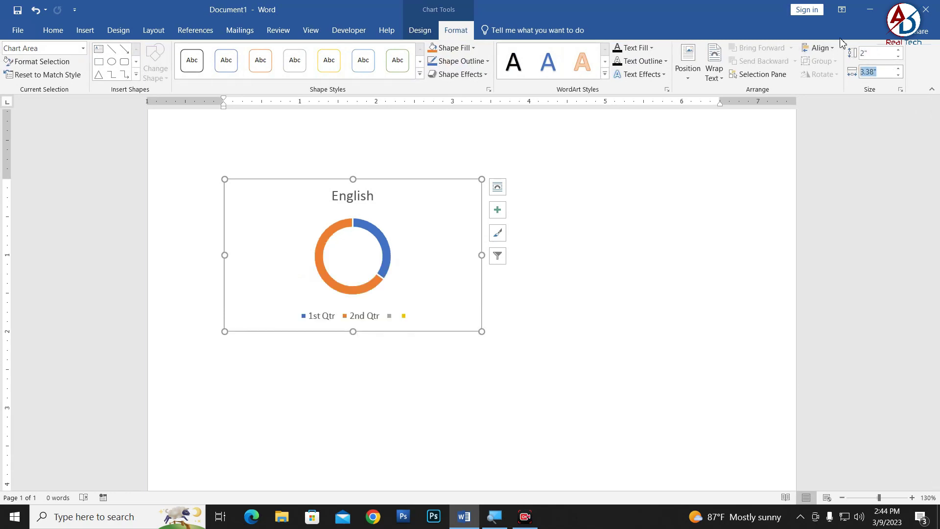
{"action": "type", "text": "2"}
{"action": "key", "text": "Return"}
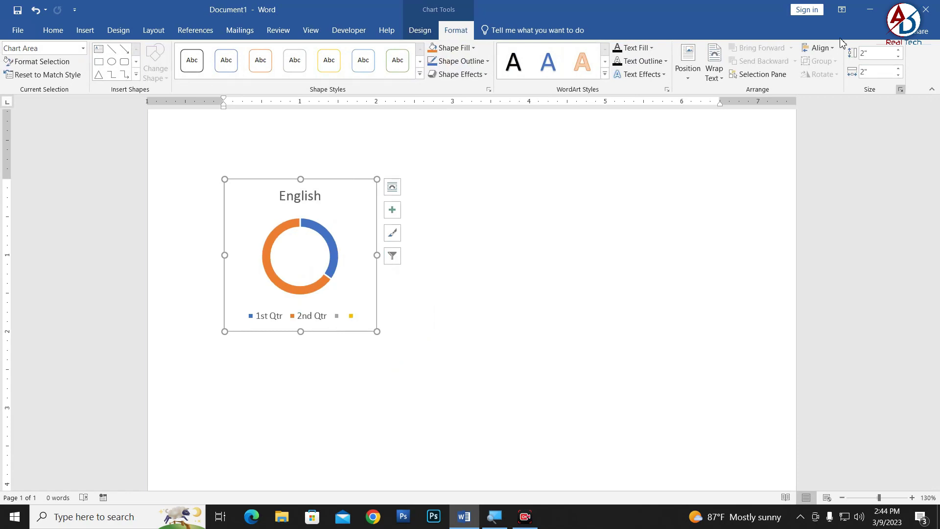
{"action": "left_click", "coordinate": [498, 331]}
Delete the English chart's legend so the ring fills more of the chart.
{"action": "scroll", "coordinate": [291, 298], "scroll_direction": "up", "scroll_amount": 4}
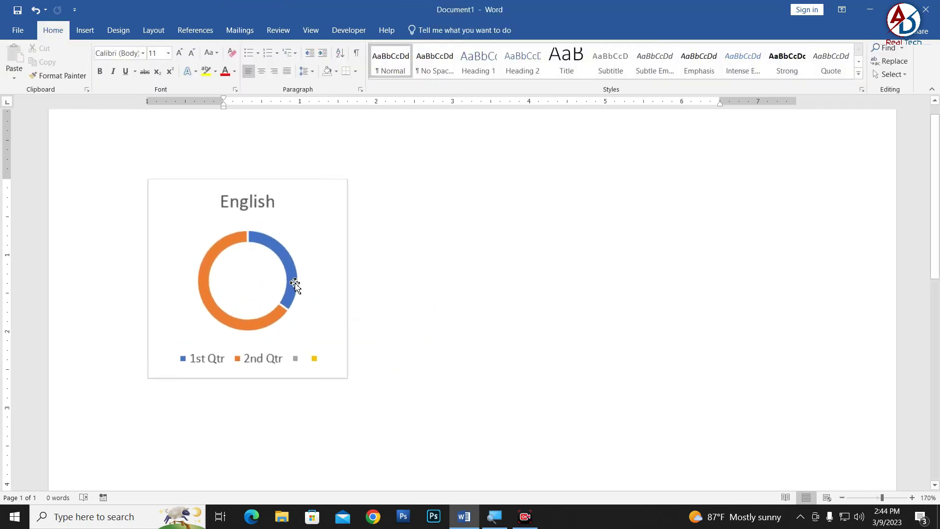
{"action": "left_click", "coordinate": [284, 196]}
{"action": "left_click", "coordinate": [382, 182]}
{"action": "left_click", "coordinate": [246, 373]}
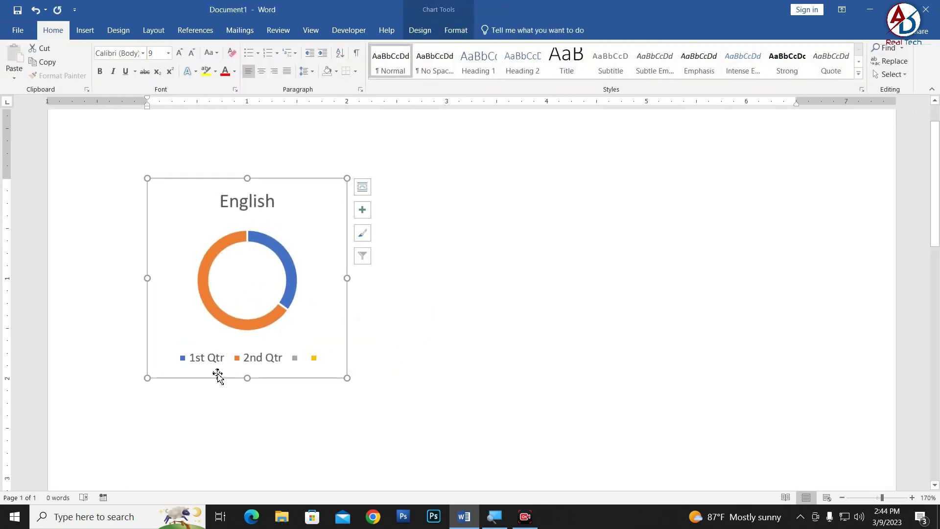
{"action": "left_click", "coordinate": [215, 362]}
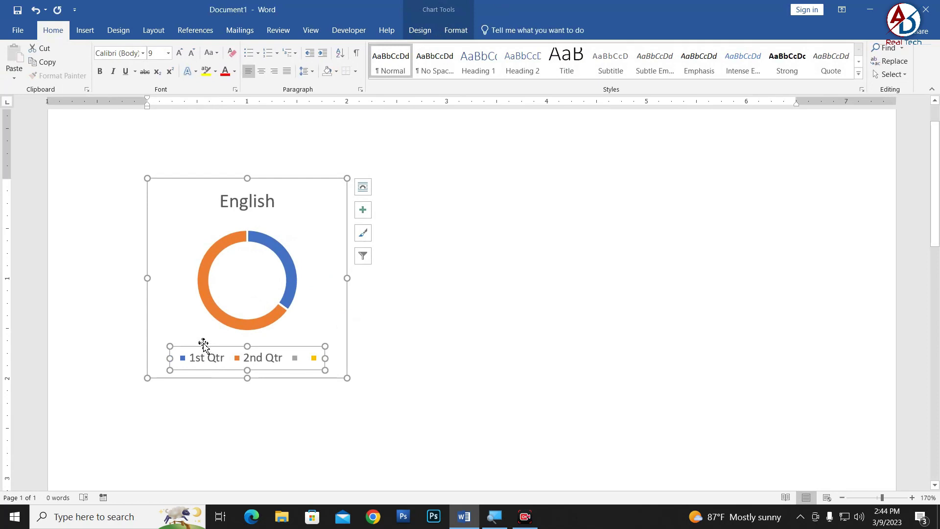
{"action": "key", "text": "Delete"}
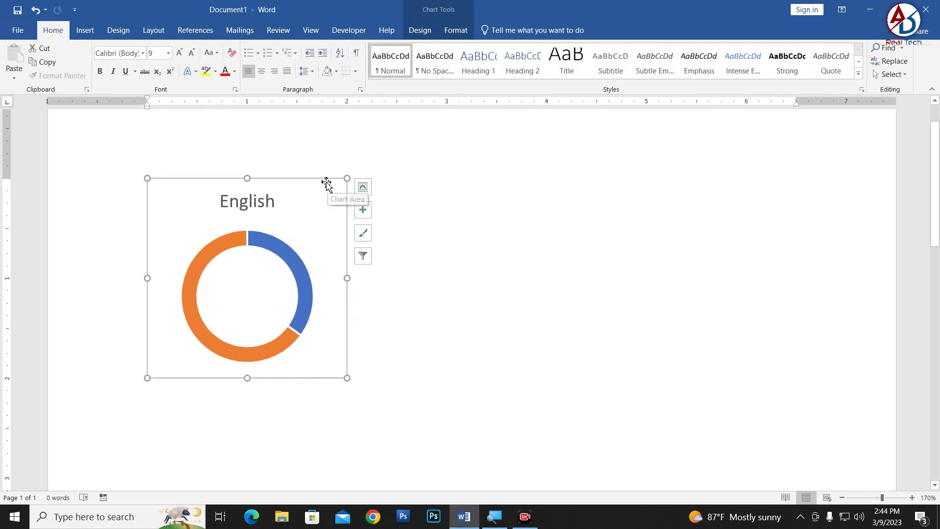
{"action": "left_click", "coordinate": [384, 182]}
{"action": "left_click", "coordinate": [300, 220]}
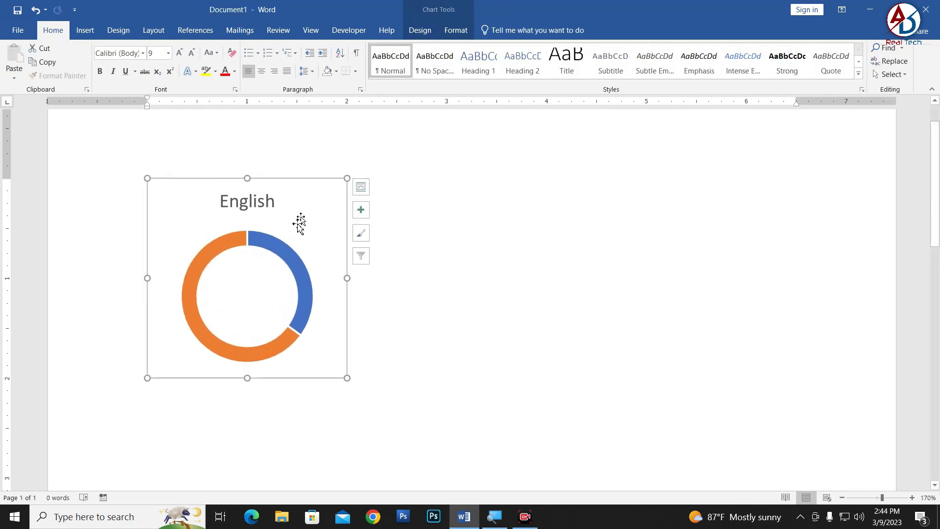
{"action": "left_click", "coordinate": [287, 259]}
{"action": "mouse_move", "coordinate": [301, 294]}
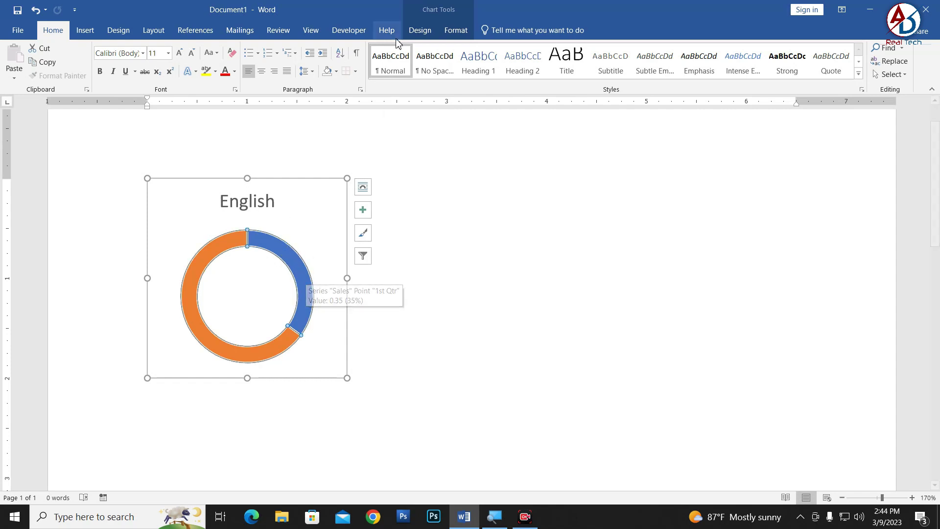
Fill the 1st Qtr segment red and give it a bevelled 3-D shape effect preset.
{"action": "left_click", "coordinate": [456, 30]}
{"action": "left_click", "coordinate": [454, 48]}
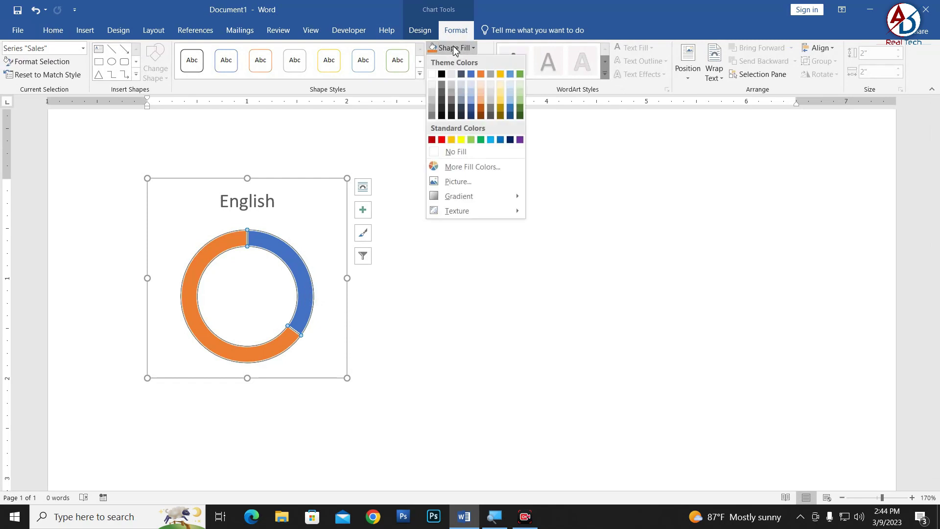
{"action": "key", "text": "Escape"}
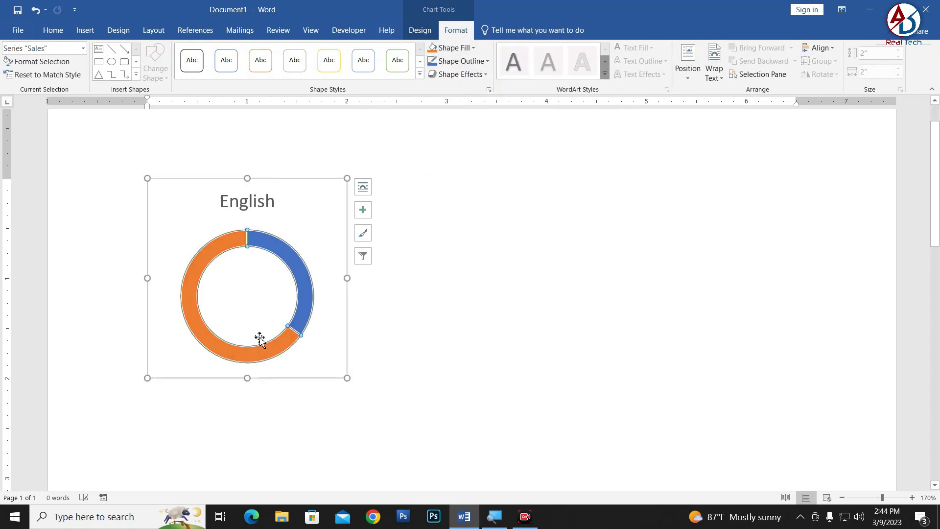
{"action": "key", "text": "Escape"}
{"action": "left_click", "coordinate": [304, 312]}
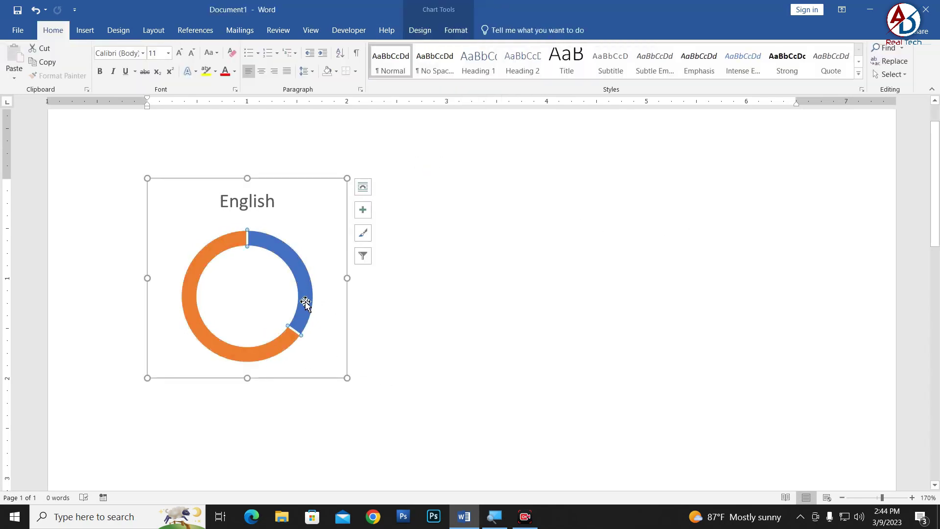
{"action": "left_click", "coordinate": [456, 30]}
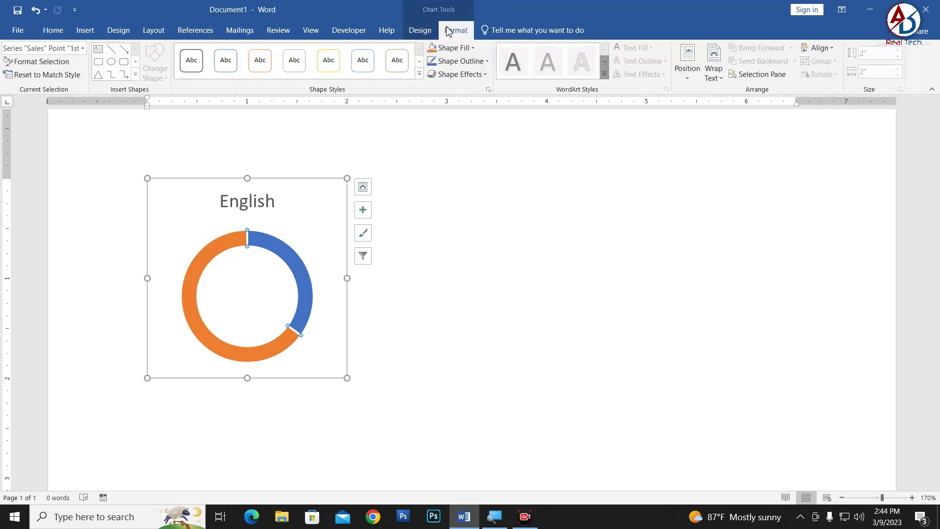
{"action": "left_click", "coordinate": [473, 48]}
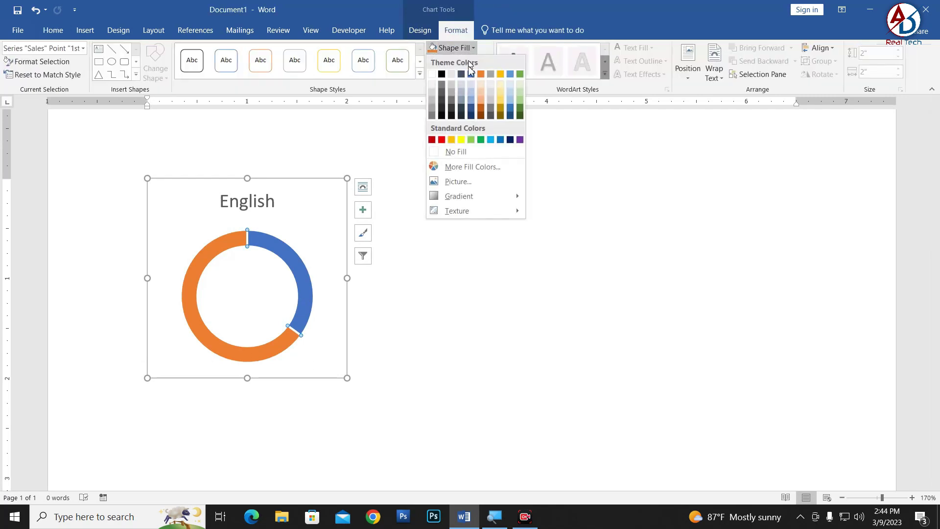
{"action": "left_click", "coordinate": [432, 140]}
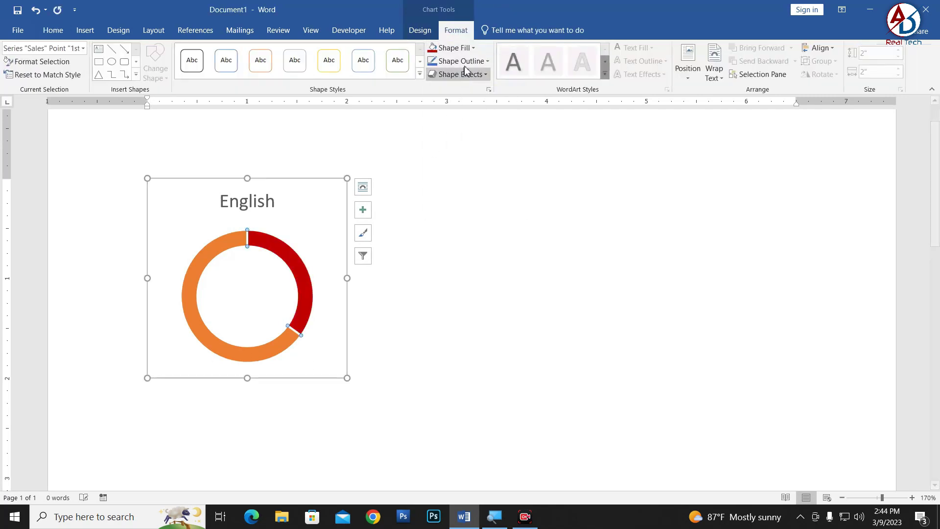
{"action": "left_click", "coordinate": [466, 75]}
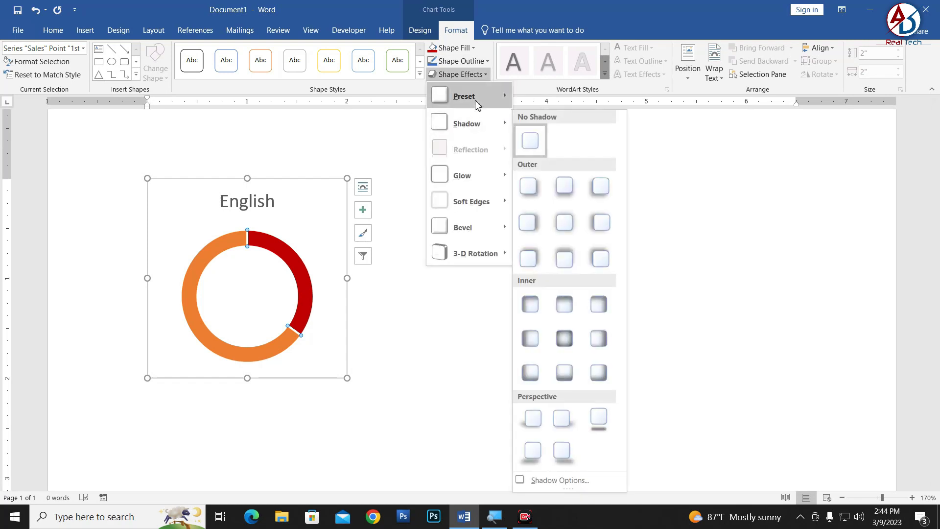
{"action": "mouse_move", "coordinate": [471, 96]}
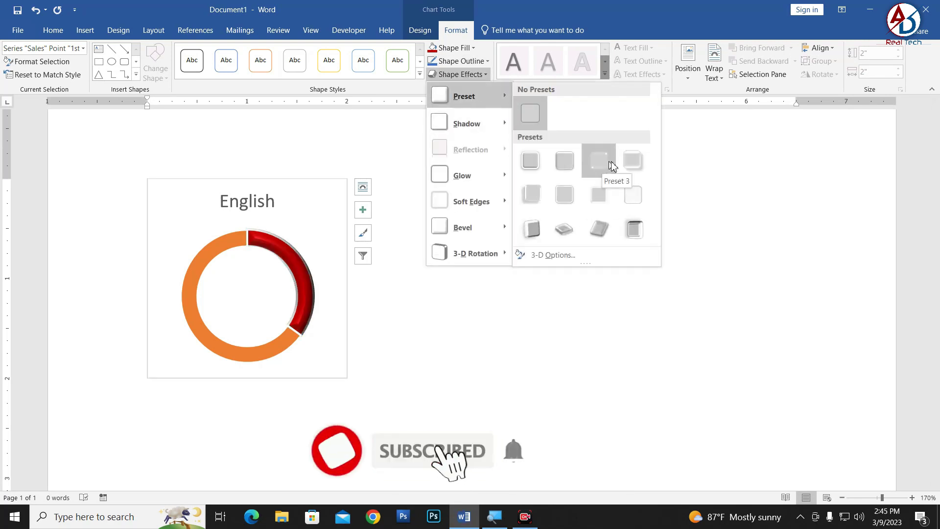
{"action": "left_click", "coordinate": [615, 161]}
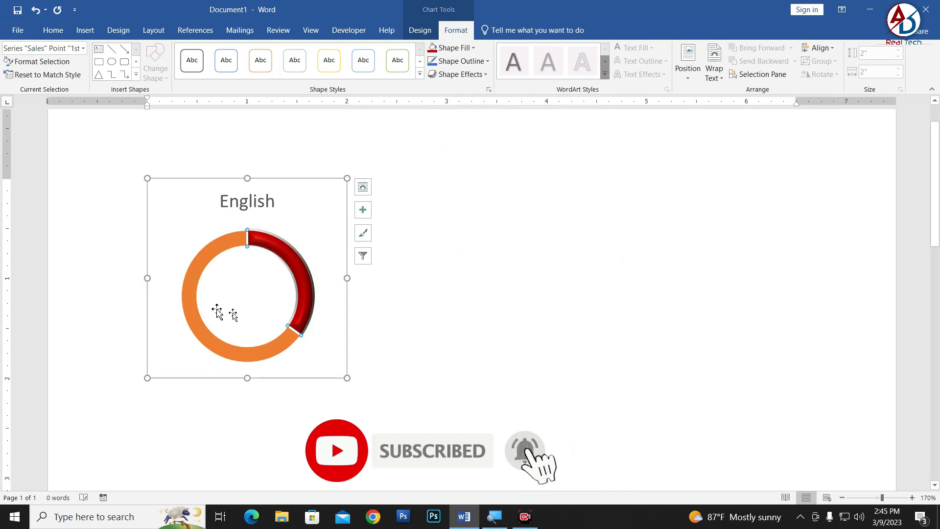
Fill the 2nd Qtr segment light grey.
{"action": "left_click", "coordinate": [205, 260]}
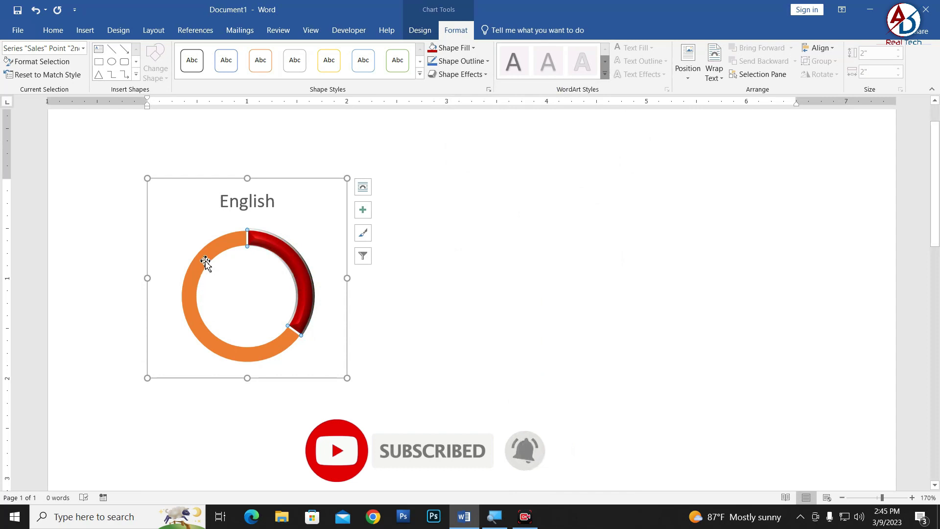
{"action": "left_click", "coordinate": [451, 49]}
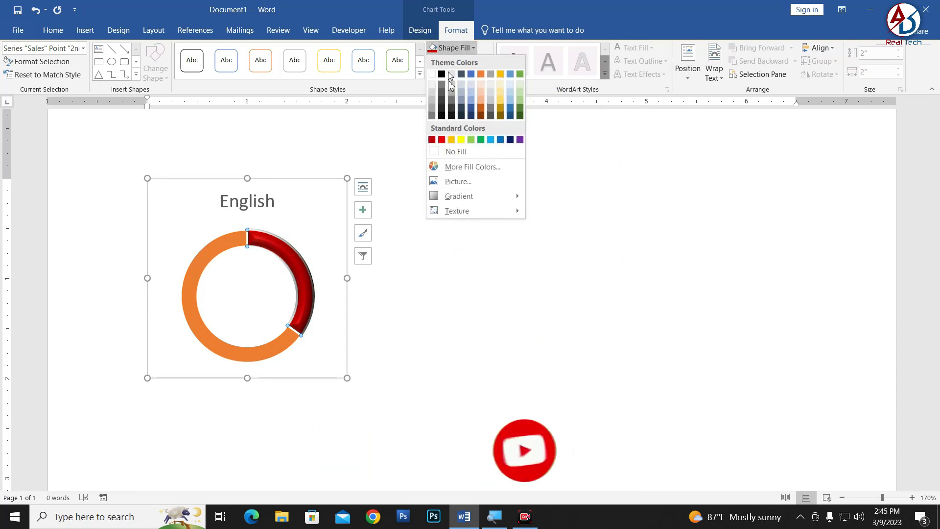
{"action": "left_click", "coordinate": [433, 102]}
{"action": "left_click", "coordinate": [351, 311]}
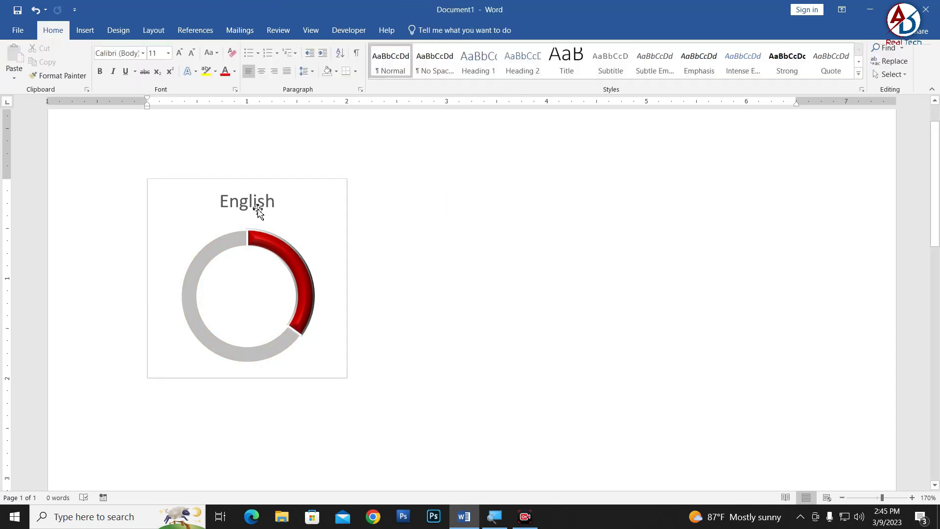
Insert a plain black WordArt text box reading '65%' with No Spacing style.
{"action": "left_click", "coordinate": [85, 30]}
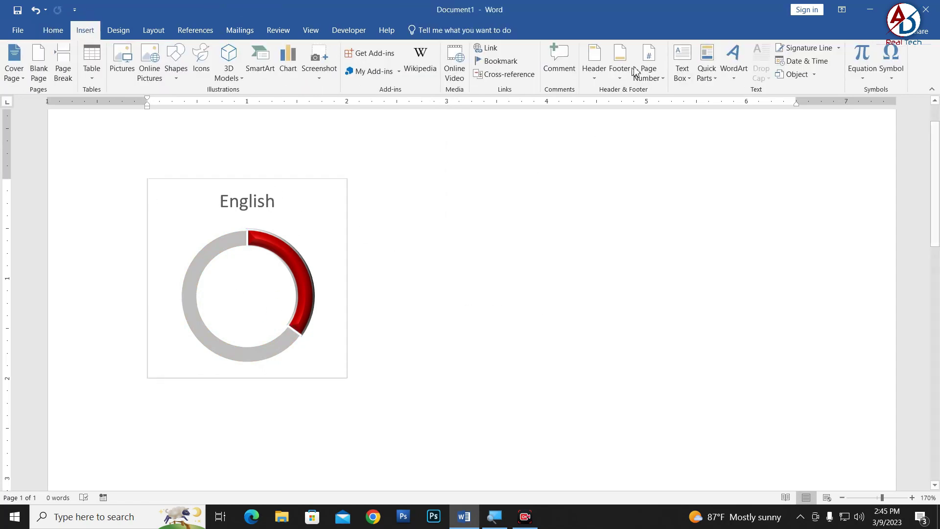
{"action": "left_click", "coordinate": [728, 64]}
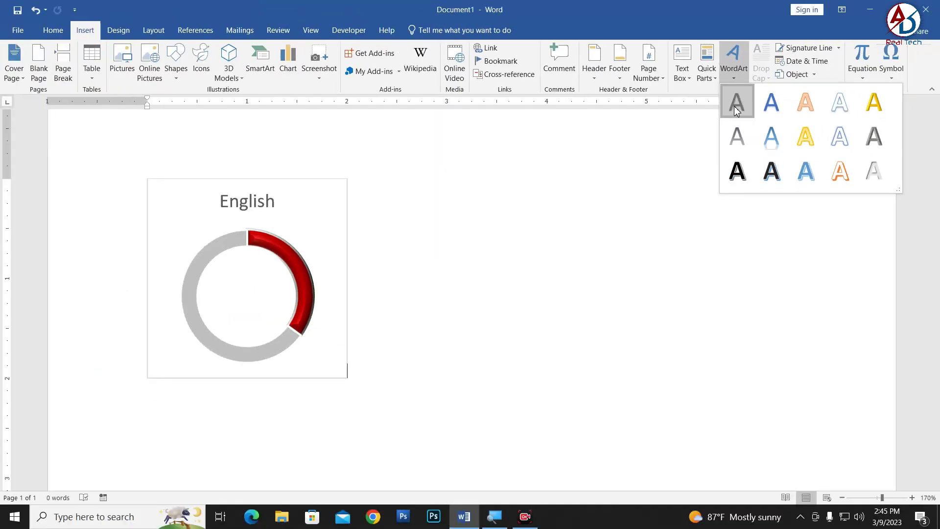
{"action": "left_click", "coordinate": [736, 106]}
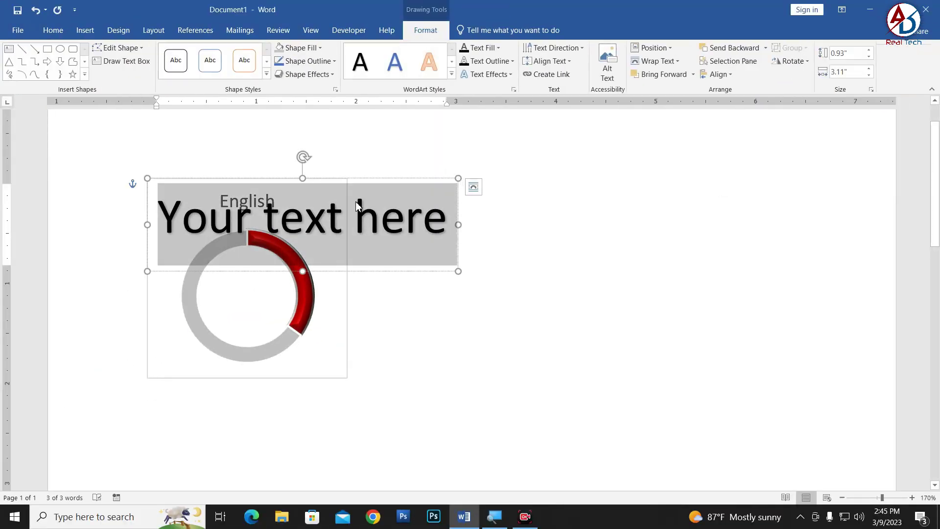
{"action": "type", "text": "65"}
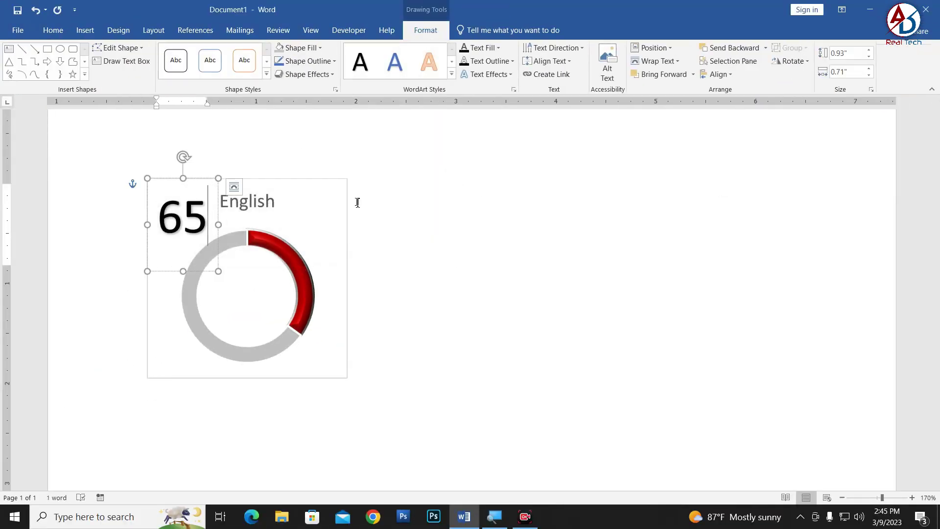
{"action": "type", "text": "%"}
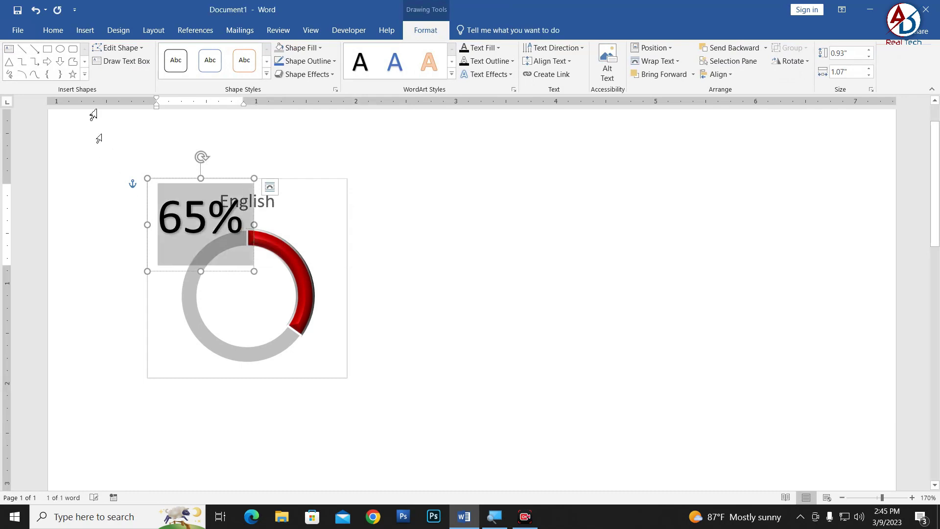
{"action": "key", "text": "ctrl+a"}
{"action": "left_click", "coordinate": [46, 31]}
{"action": "left_click", "coordinate": [434, 61]}
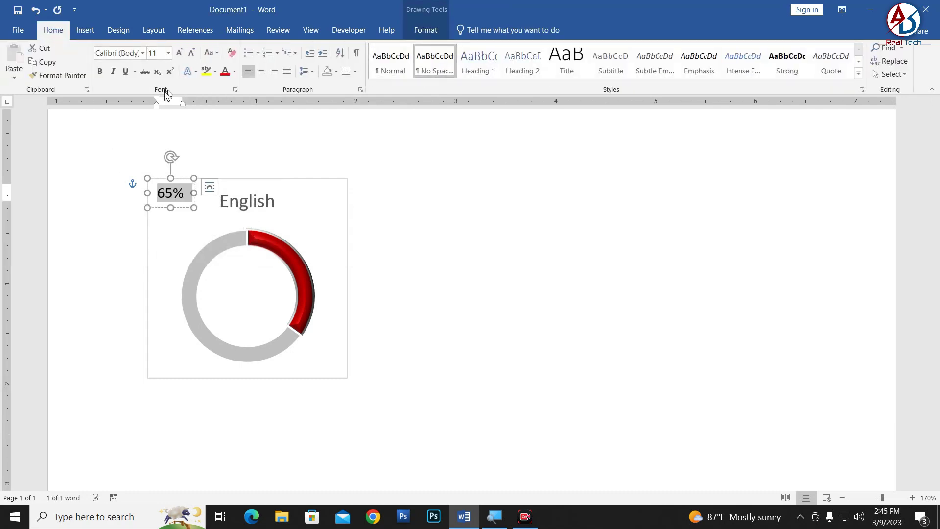
Enlarge the 65% label to 26 pt Century Gothic and move it into the ring centre.
{"action": "left_click", "coordinate": [180, 53]}
{"action": "left_click", "coordinate": [180, 52]}
{"action": "left_click", "coordinate": [180, 53]}
{"action": "left_click", "coordinate": [180, 53]}
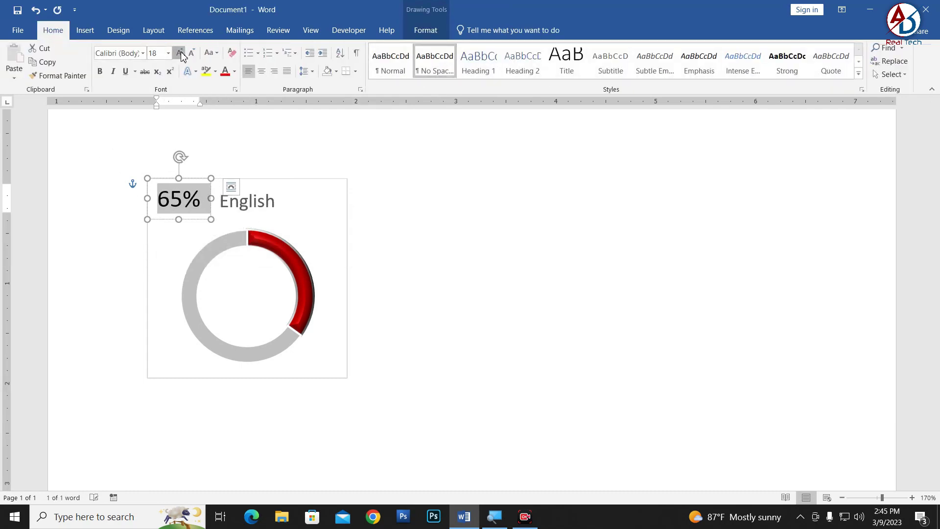
{"action": "left_click", "coordinate": [180, 53]}
{"action": "left_click", "coordinate": [179, 53]}
{"action": "left_click", "coordinate": [180, 53]}
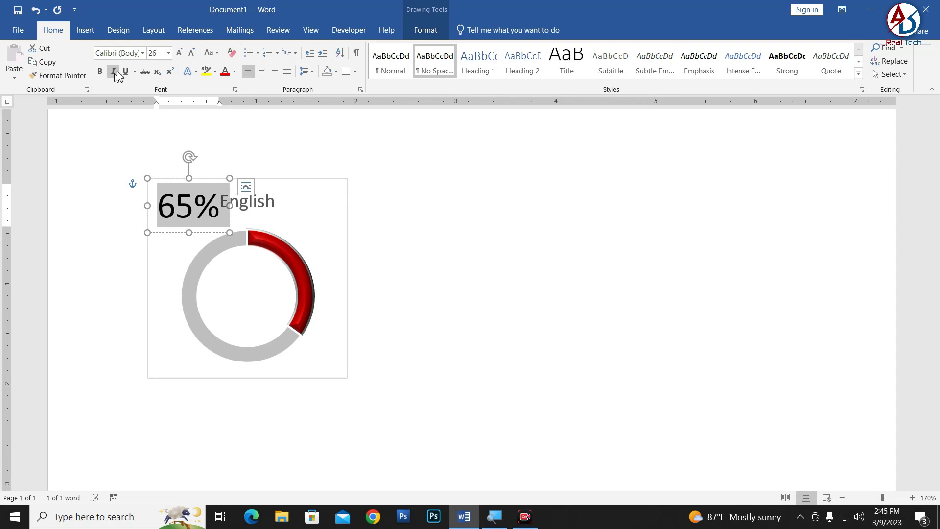
{"action": "left_click", "coordinate": [142, 53]}
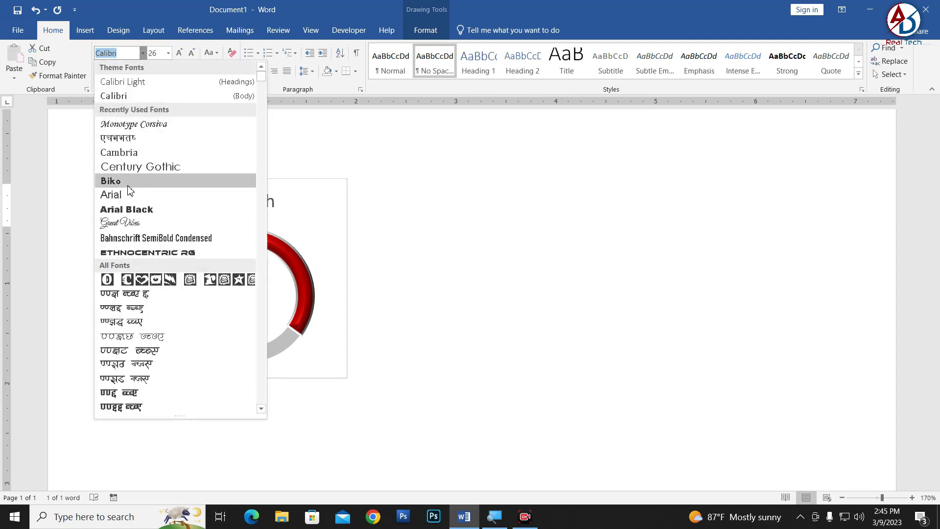
{"action": "left_click", "coordinate": [139, 167]}
{"action": "left_click", "coordinate": [248, 193]}
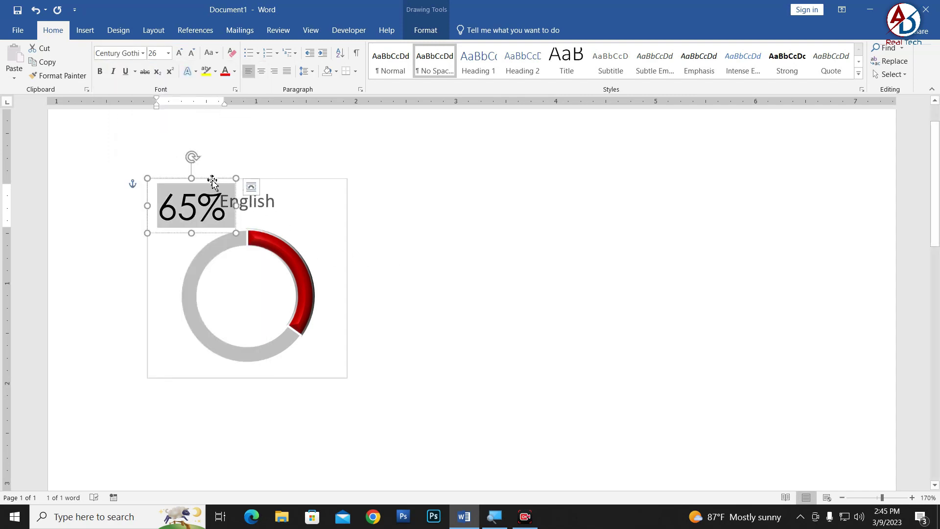
{"action": "mouse_move", "coordinate": [210, 184]}
{"action": "left_mouse_down"}
{"action": "mouse_move", "coordinate": [288, 277]}
{"action": "mouse_move", "coordinate": [269, 266]}
{"action": "left_mouse_up"}
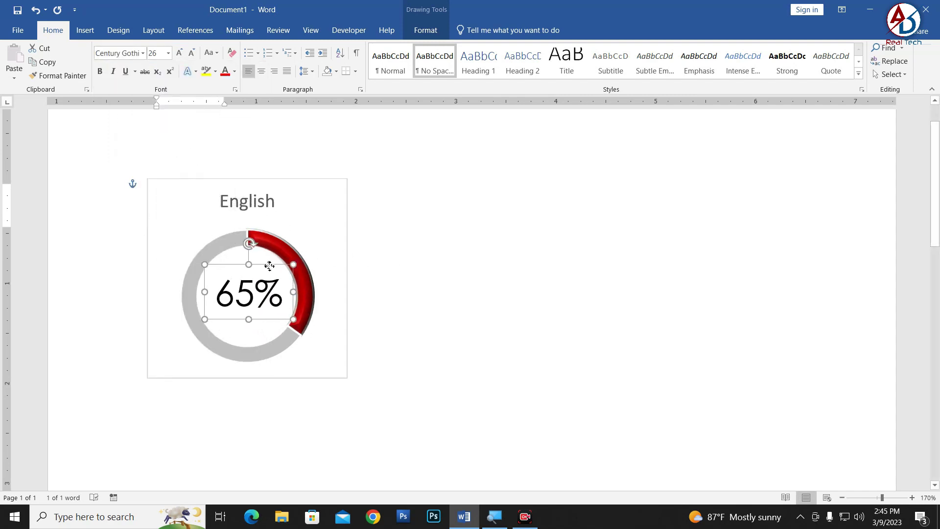
{"action": "left_click", "coordinate": [482, 315]}
{"action": "left_click", "coordinate": [317, 179]}
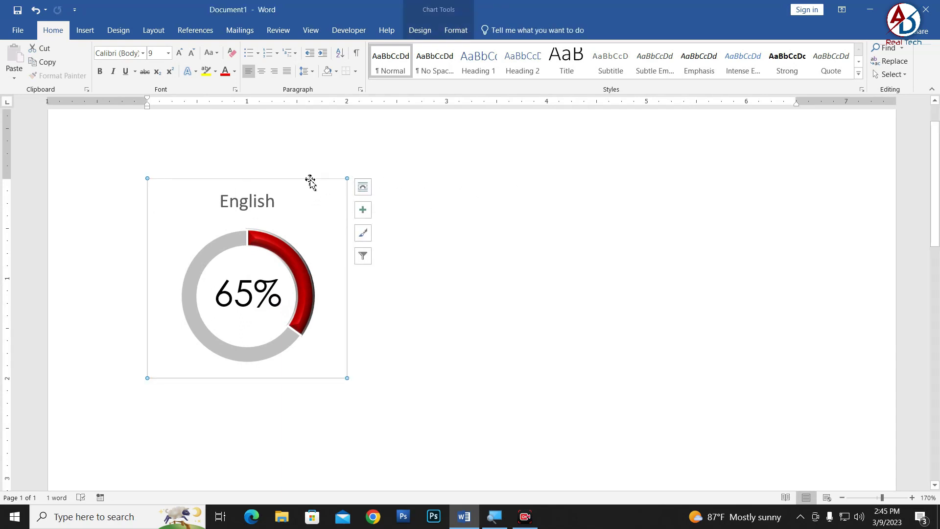
Duplicate the English chart beside the first and copy the 65% label into its ring.
{"action": "left_click", "coordinate": [311, 179]}
{"action": "key", "text": "Right"}
{"action": "key", "text": "ctrl+v"}
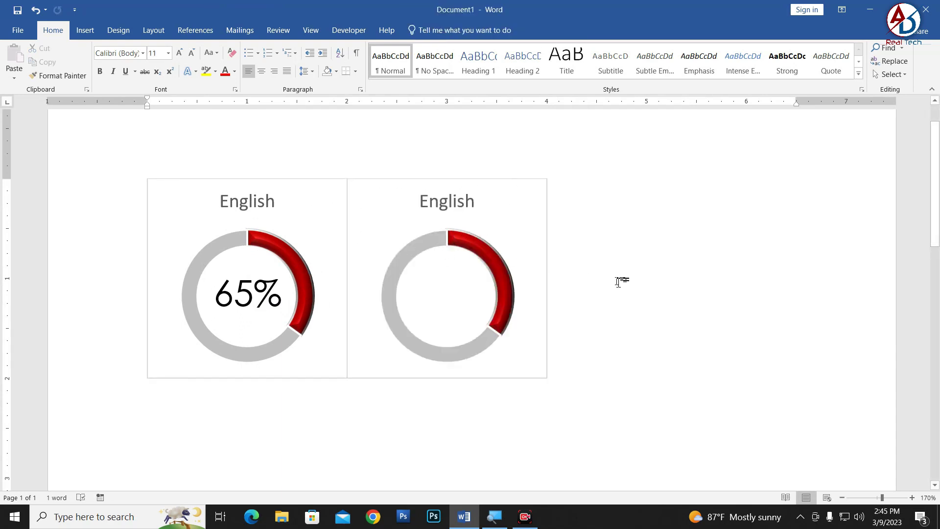
{"action": "left_click", "coordinate": [476, 252]}
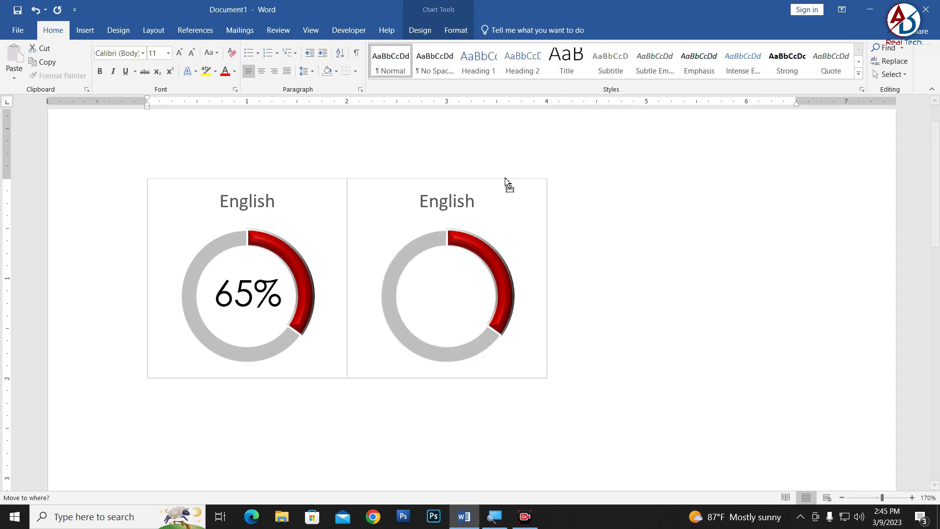
{"action": "left_click", "coordinate": [626, 319]}
{"action": "left_click", "coordinate": [270, 296]}
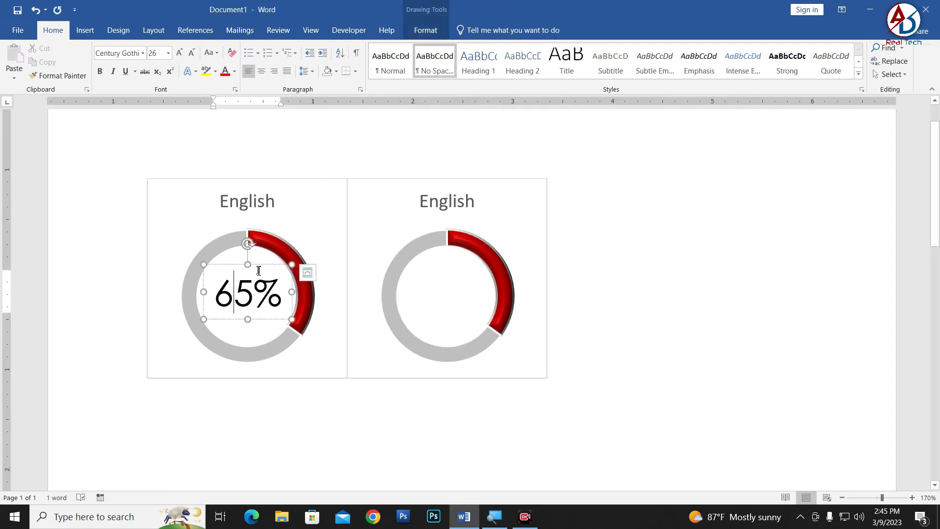
{"action": "left_click_drag", "start_coordinate": [260, 268], "coordinate": [452, 294]}
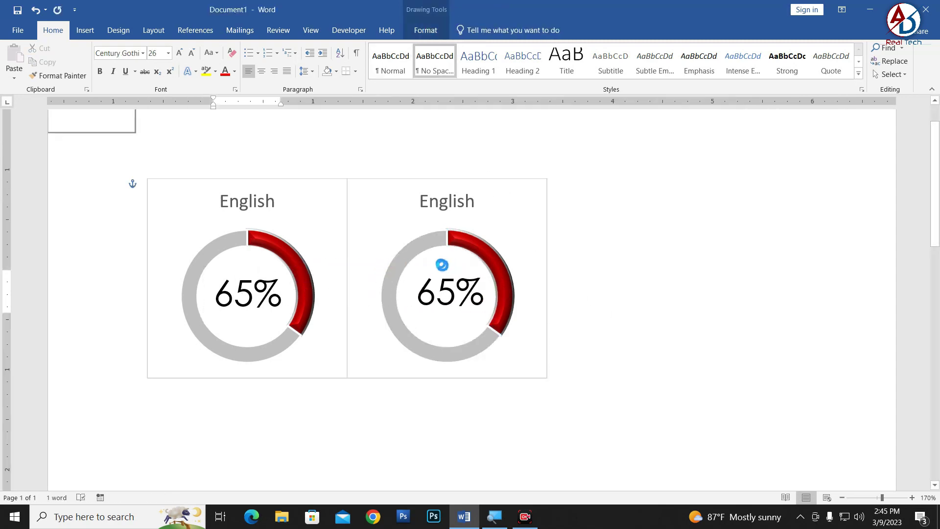
Change the second chart's title from English to 'Hindi'.
{"action": "left_click", "coordinate": [453, 203]}
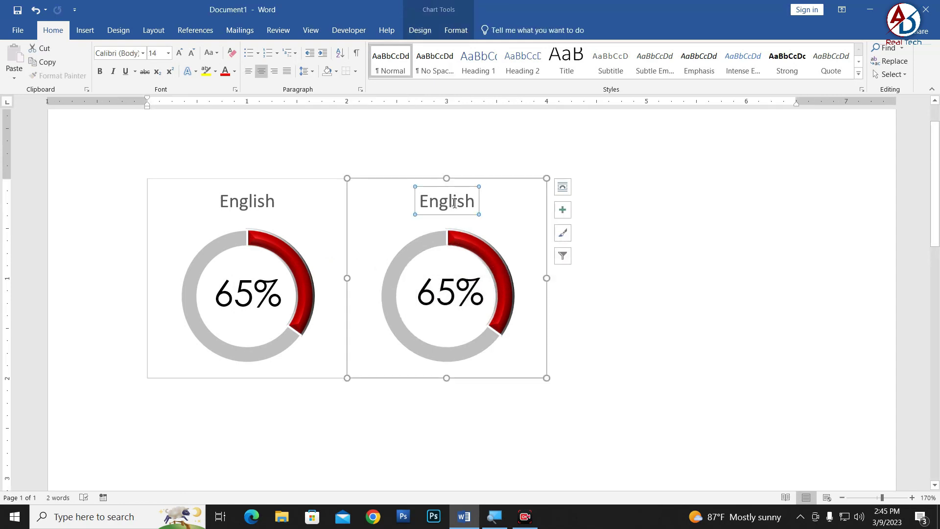
{"action": "type", "text": "Hi"}
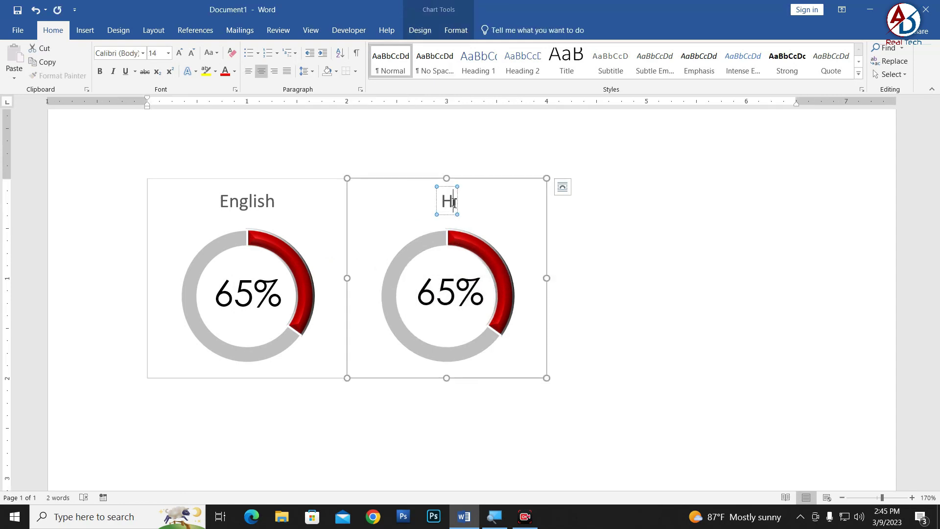
{"action": "type", "text": "ndi"}
{"action": "left_click", "coordinate": [497, 254]}
{"action": "left_click", "coordinate": [488, 240]}
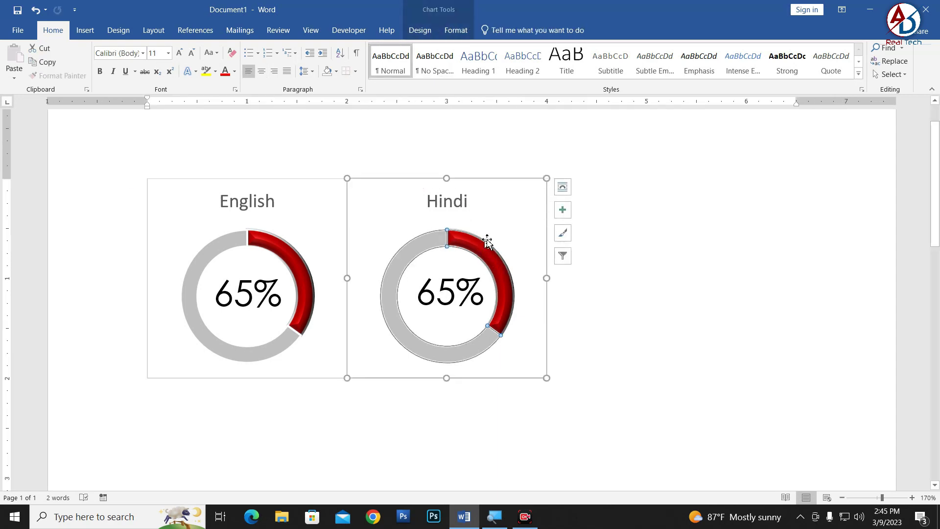
{"action": "left_click", "coordinate": [507, 181]}
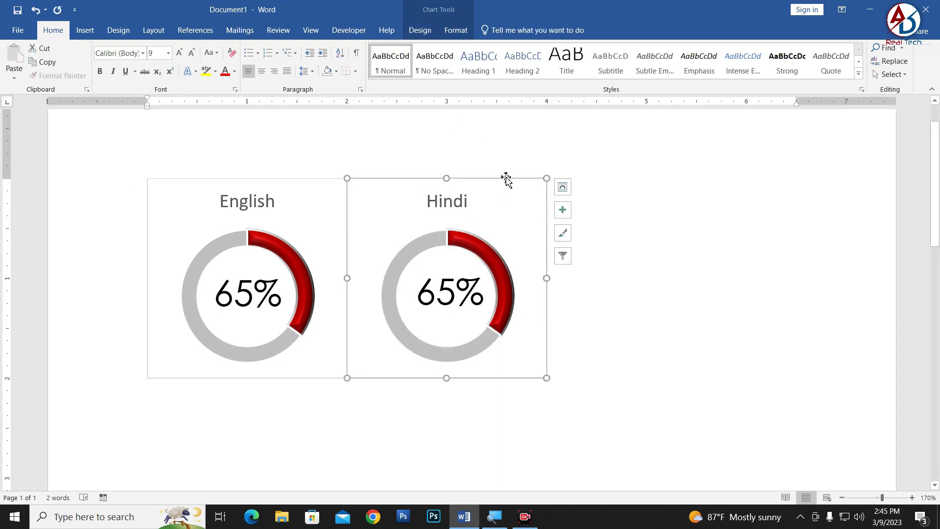
Edit the Hindi chart's data so B2 is 0.6 and B3 is 0.4, then close the datasheet.
{"action": "left_click", "coordinate": [455, 31]}
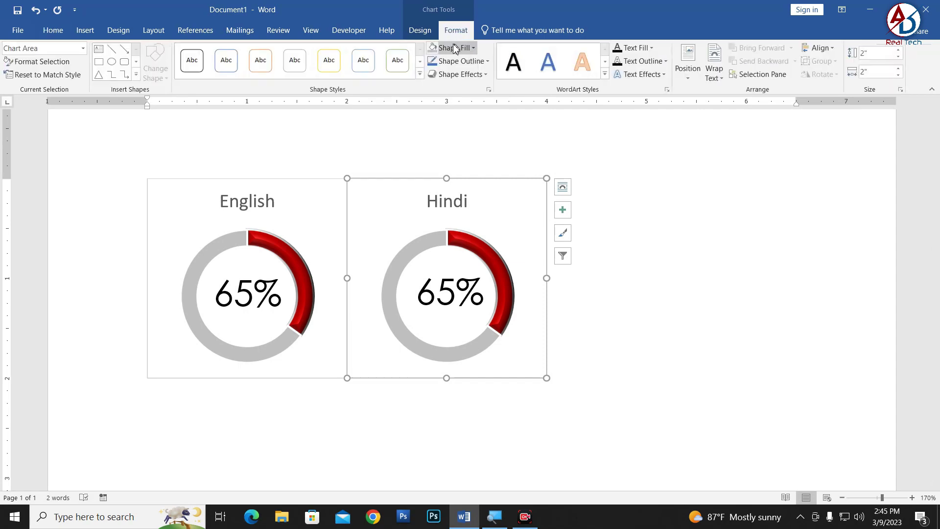
{"action": "left_click", "coordinate": [427, 33]}
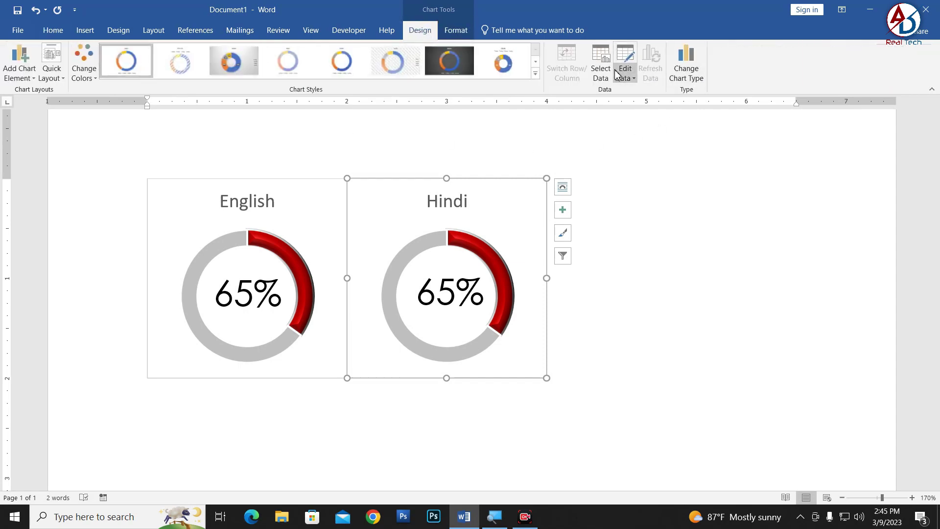
{"action": "left_click", "coordinate": [618, 72]}
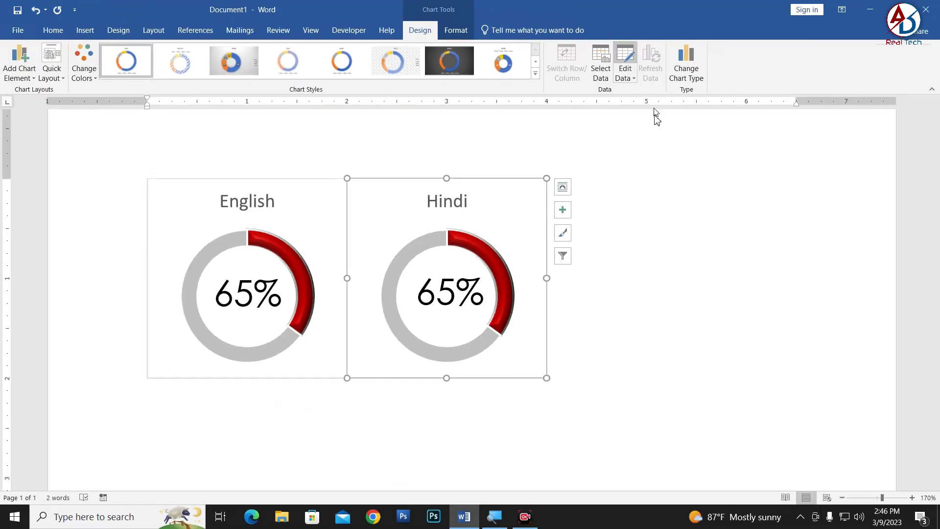
{"action": "left_click_drag", "start_coordinate": [551, 65], "coordinate": [758, 99]}
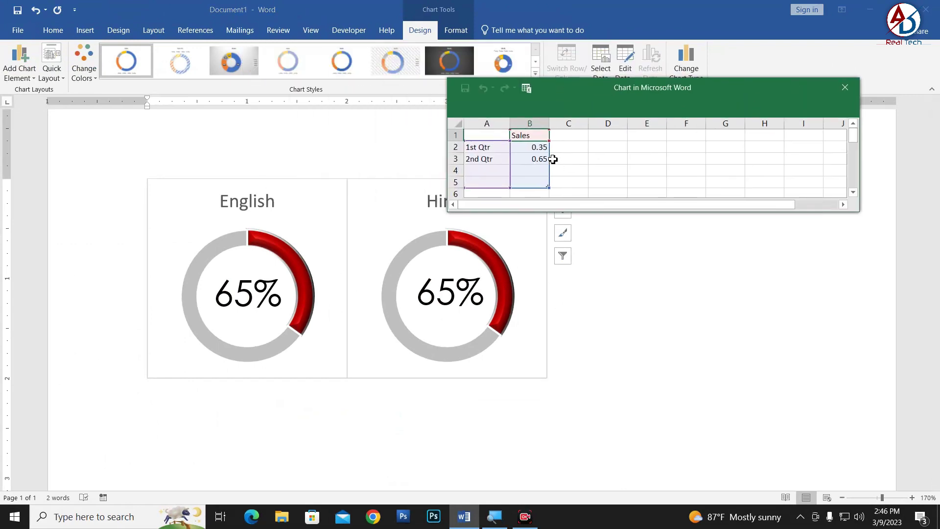
{"action": "left_click", "coordinate": [540, 148]}
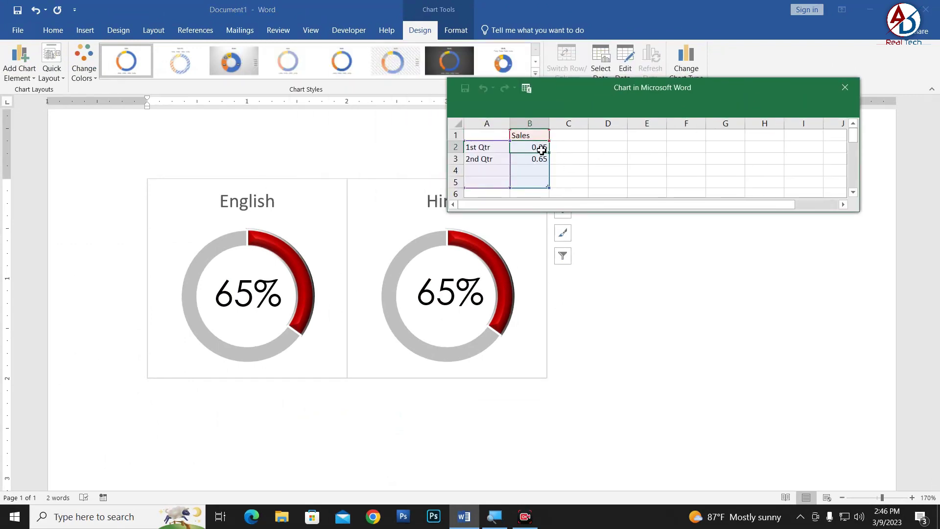
{"action": "type", "text": "60"}
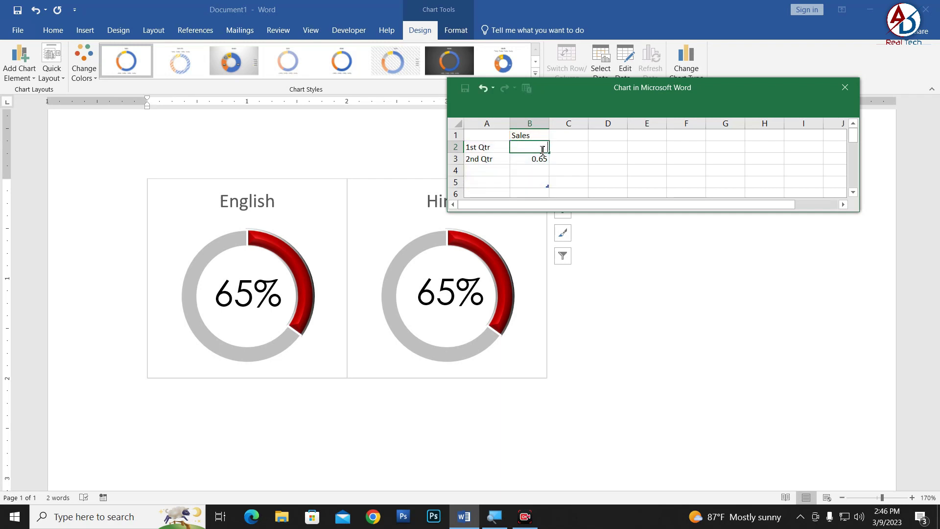
{"action": "key", "text": "Return"}
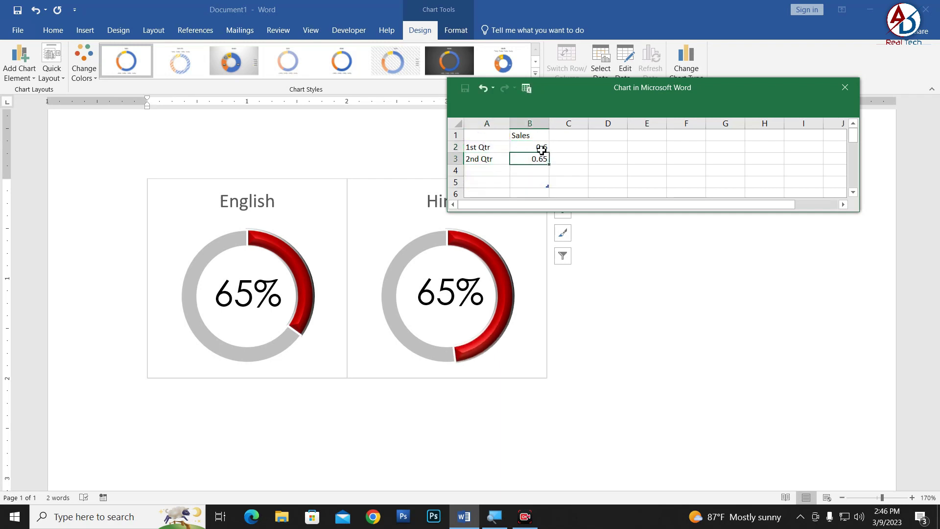
{"action": "type", "text": "0.4"}
{"action": "key", "text": "Return"}
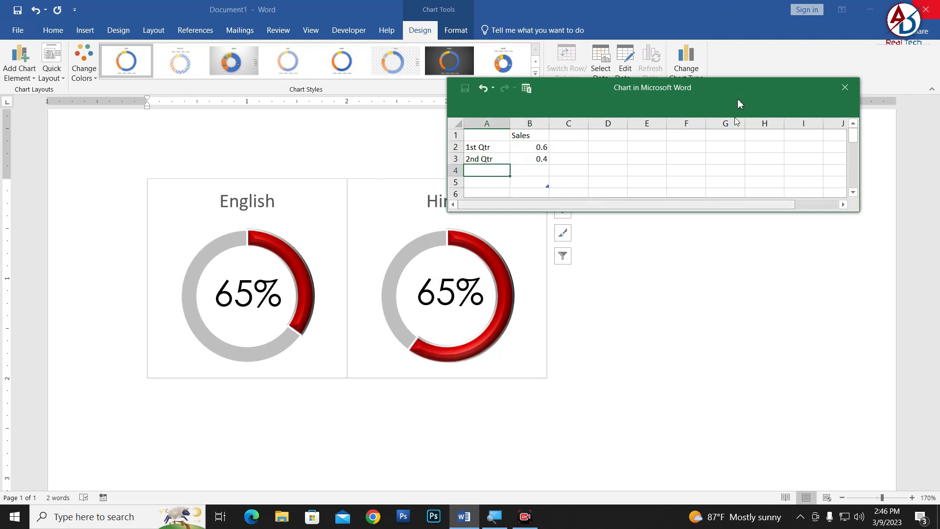
{"action": "left_click", "coordinate": [845, 88]}
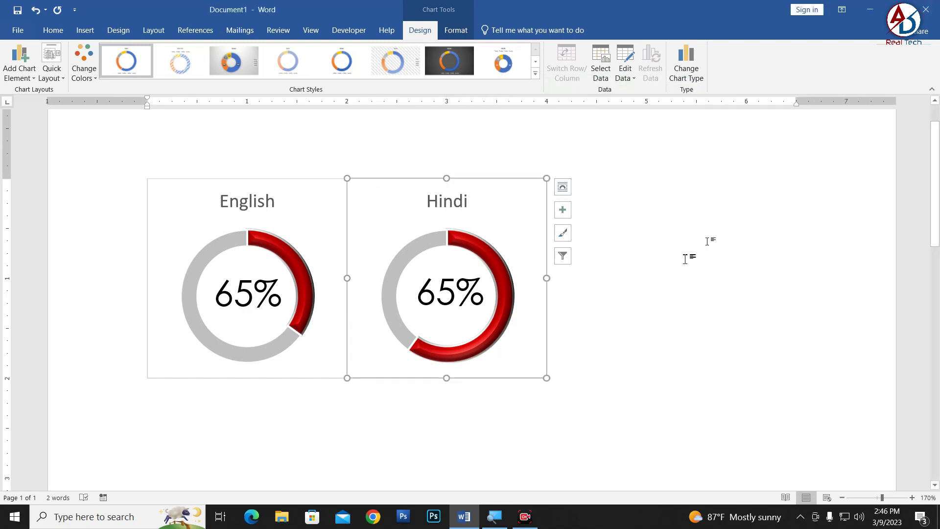
Copy the Hindi chart to its right and retitle the copy 'French'.
{"action": "left_click", "coordinate": [520, 379]}
{"action": "left_click_drag", "start_coordinate": [522, 383], "coordinate": [651, 367]}
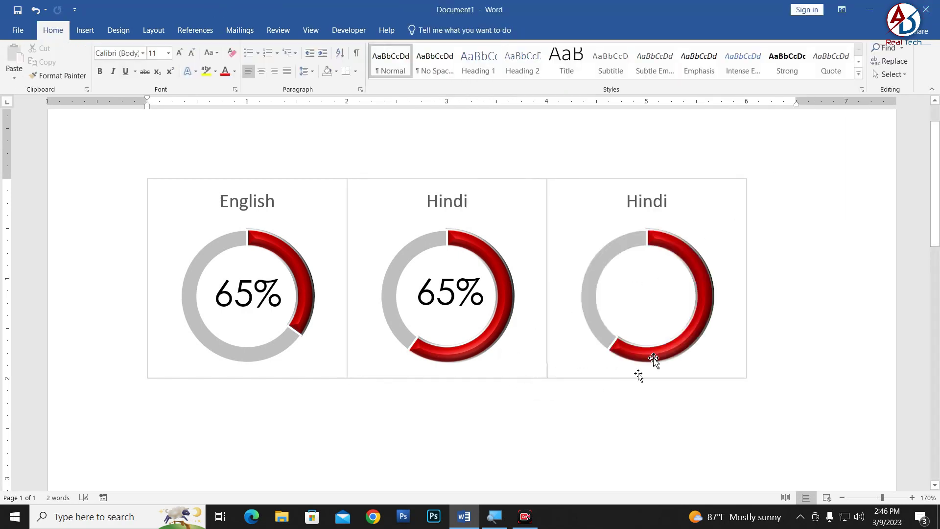
{"action": "left_click", "coordinate": [649, 195]}
{"action": "double_click", "coordinate": [656, 201]}
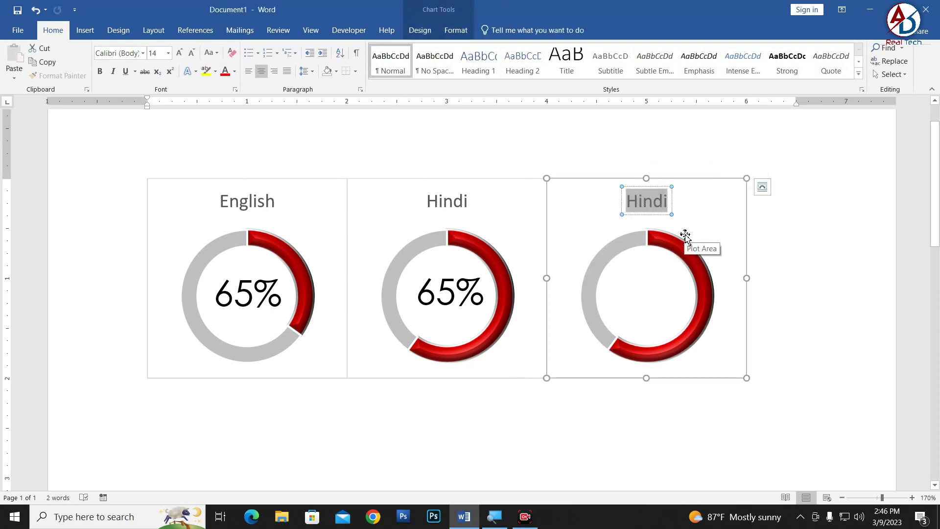
{"action": "type", "text": "French"}
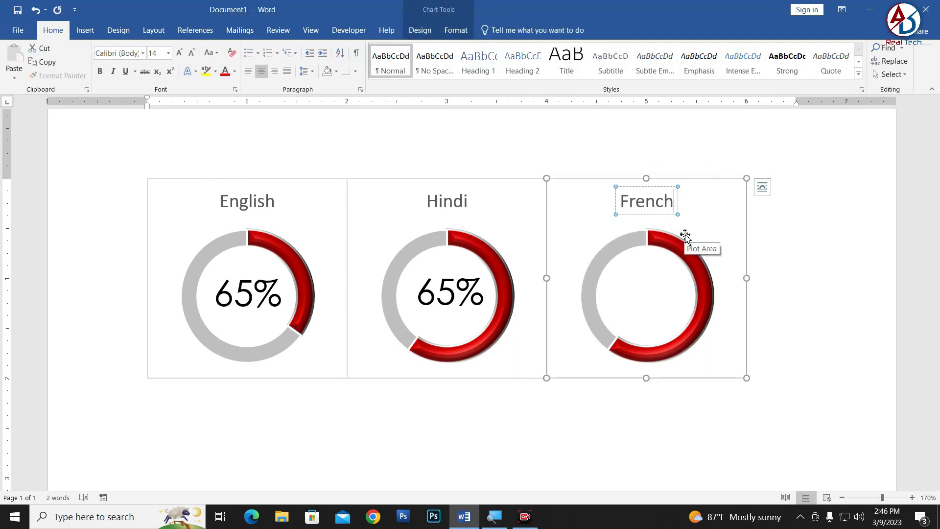
{"action": "left_click", "coordinate": [443, 290]}
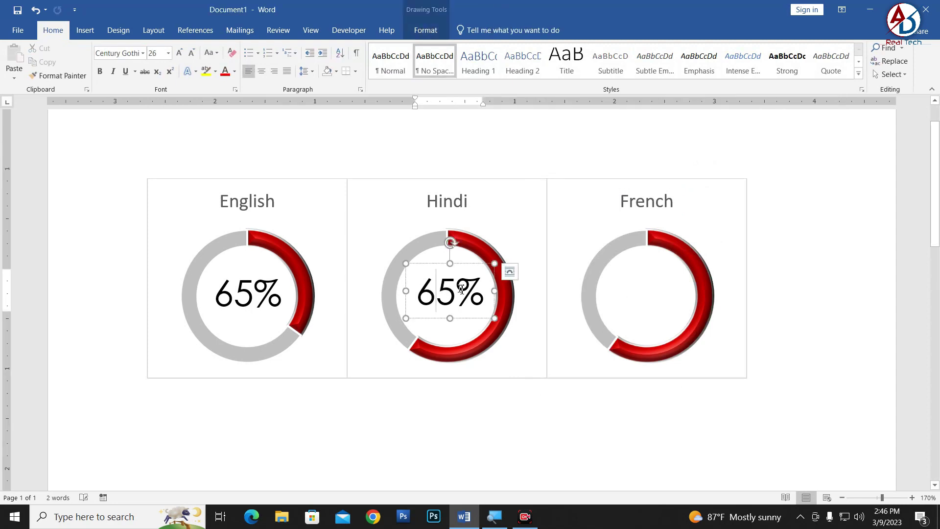
Change the Hindi centre label to 40%, then copy it into the French chart as 25%.
{"action": "double_click", "coordinate": [442, 288]}
{"action": "type", "text": "40"}
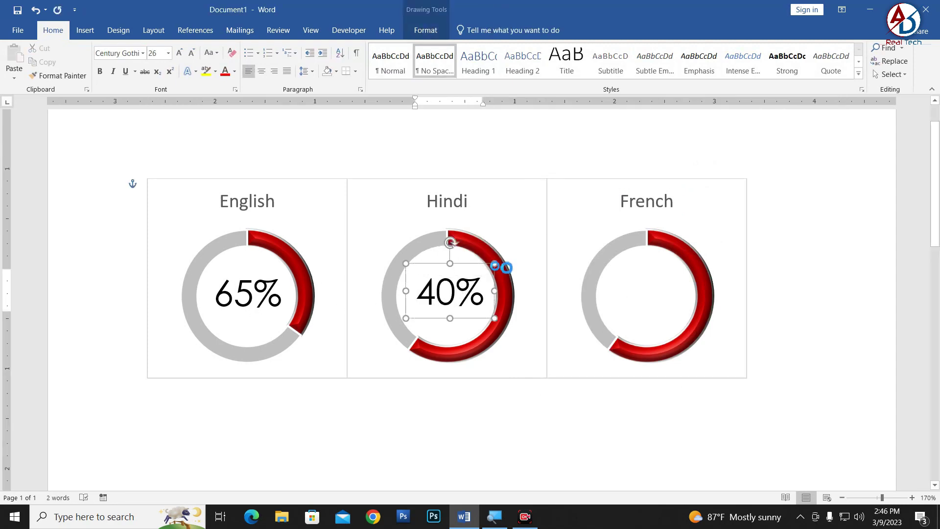
{"action": "mouse_move", "coordinate": [502, 265]}
{"action": "left_mouse_down"}
{"action": "mouse_move", "coordinate": [650, 279]}
{"action": "mouse_move", "coordinate": [637, 295]}
{"action": "left_mouse_up"}
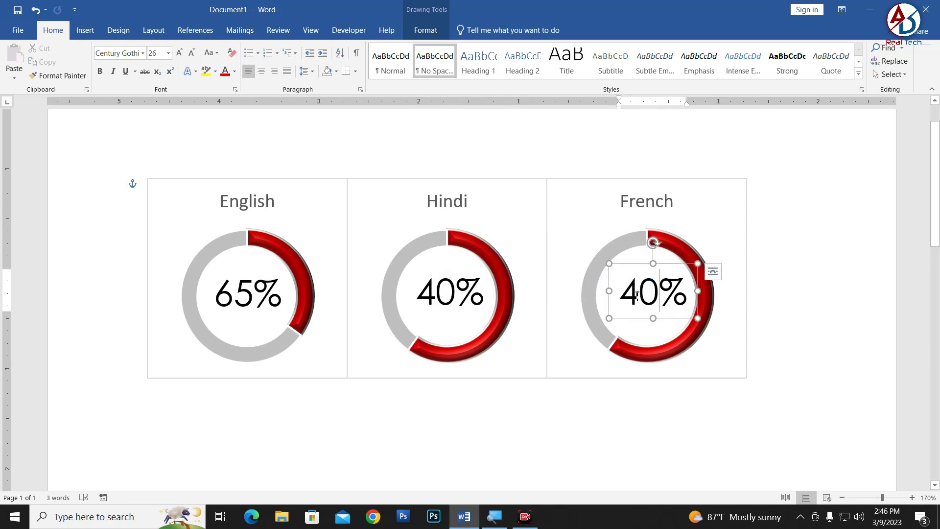
{"action": "key", "text": "BackSpace"}
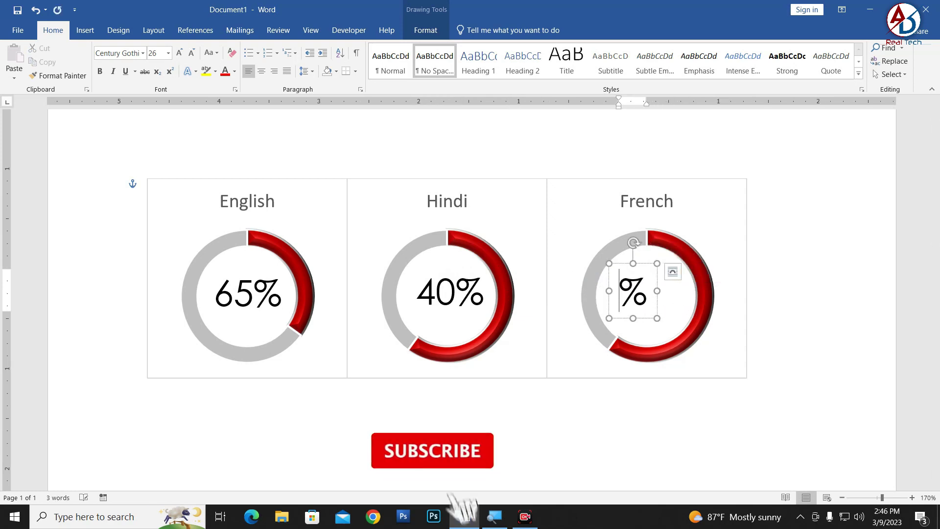
{"action": "type", "text": "25"}
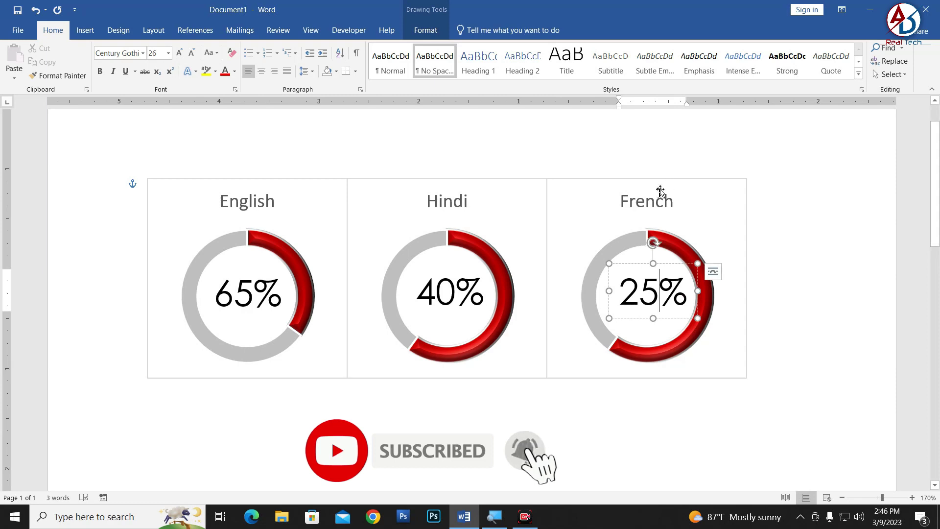
{"action": "left_click", "coordinate": [651, 201]}
{"action": "left_click", "coordinate": [707, 274]}
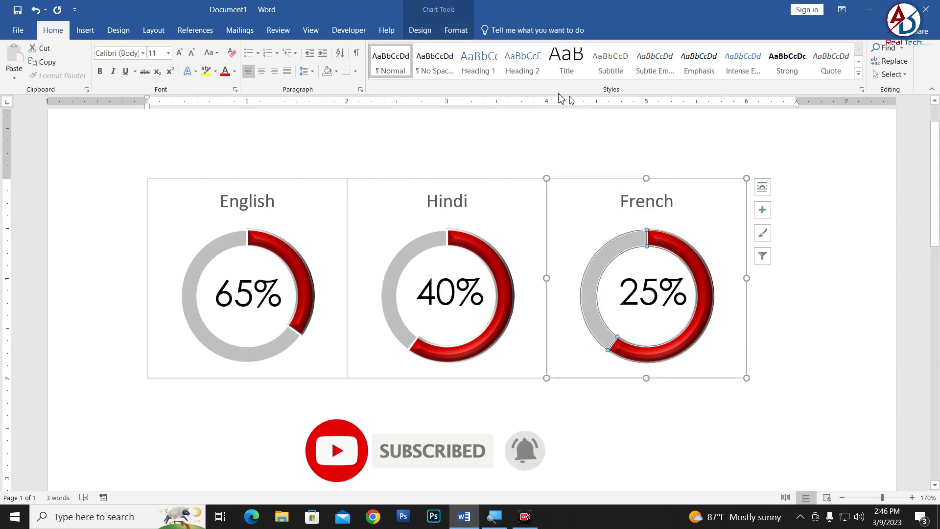
Edit the French chart's data so B2 is 0.5 and B3 is 0.3, then close the data sheet.
{"action": "left_click", "coordinate": [705, 188]}
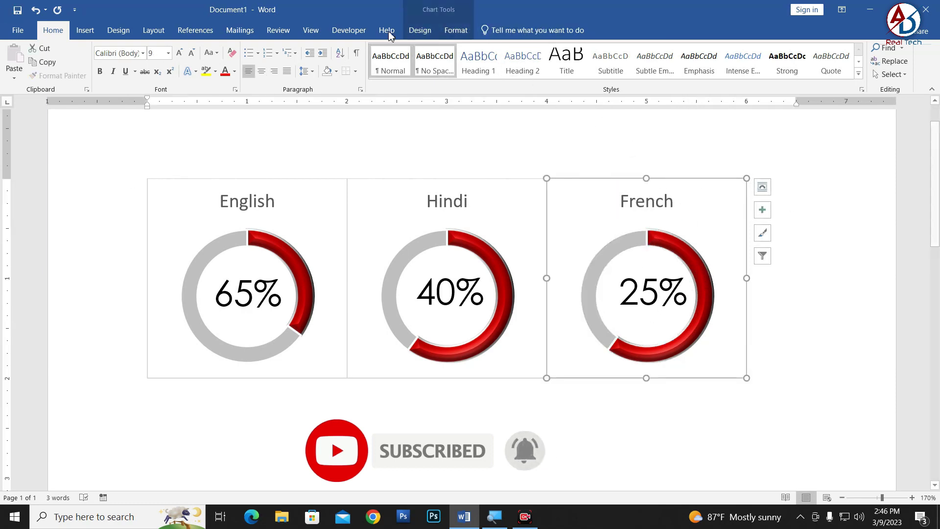
{"action": "left_click", "coordinate": [455, 31]}
{"action": "left_click", "coordinate": [419, 30]}
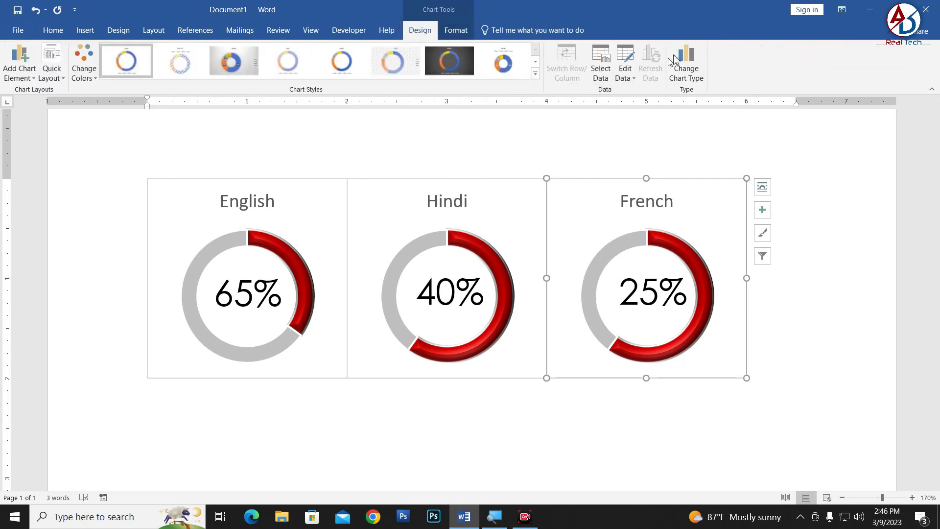
{"action": "left_click", "coordinate": [625, 57]}
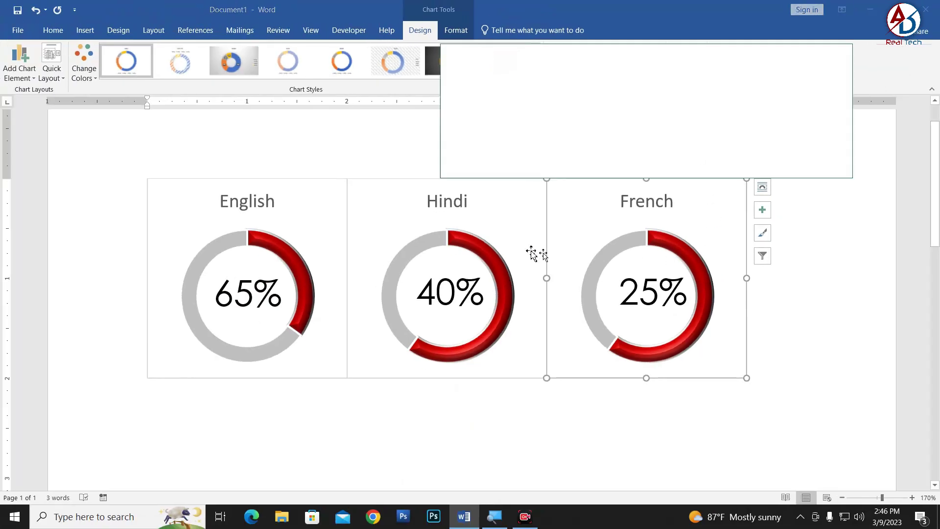
{"action": "left_click", "coordinate": [531, 116]}
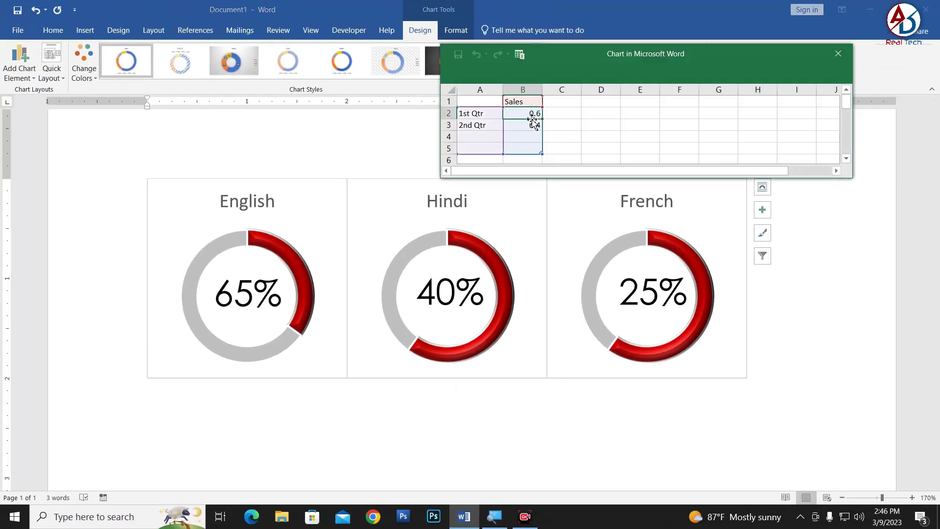
{"action": "type", "text": "0"}
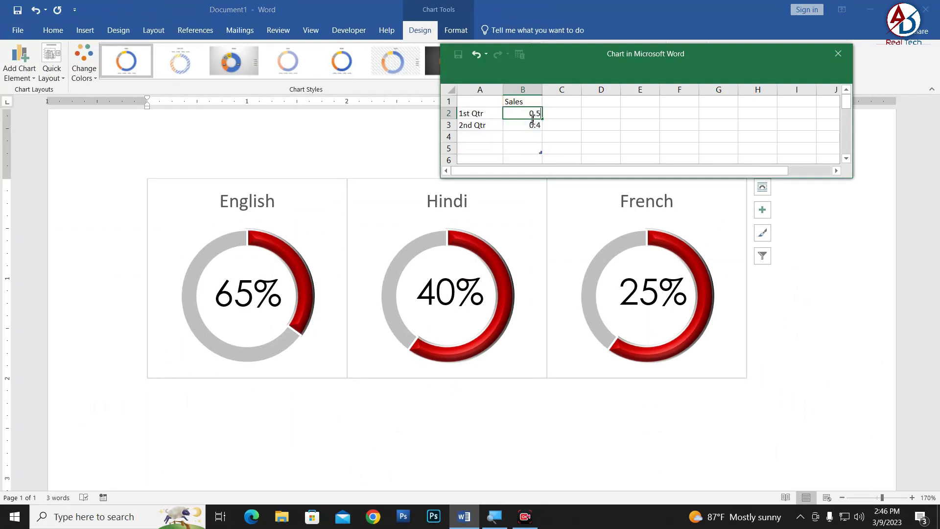
{"action": "key", "text": "Return"}
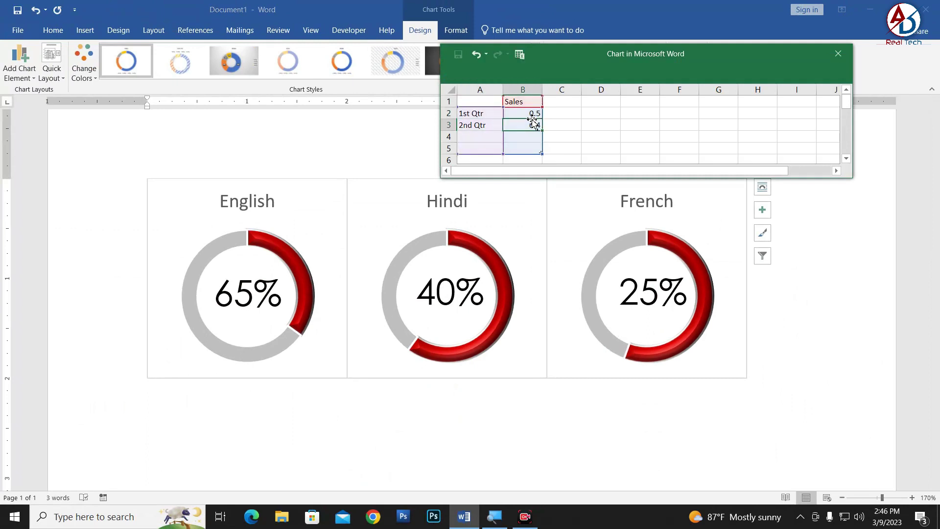
{"action": "key", "text": "BackSpace"}
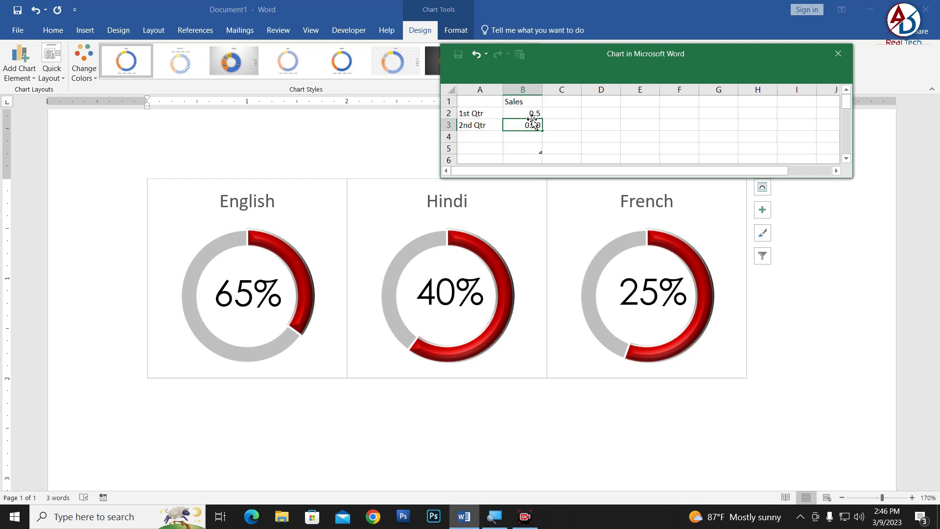
{"action": "key", "text": "Return"}
{"action": "left_click", "coordinate": [660, 281]}
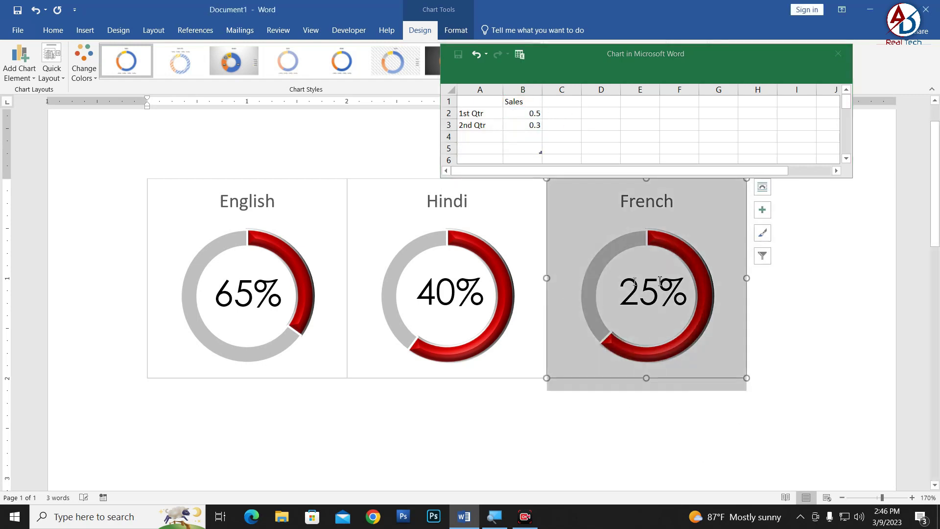
{"action": "left_click", "coordinate": [838, 55]}
{"action": "left_click", "coordinate": [776, 266]}
{"action": "scroll", "coordinate": [777, 266], "scroll_direction": "down", "scroll_amount": 5, "text": "ctrl"}
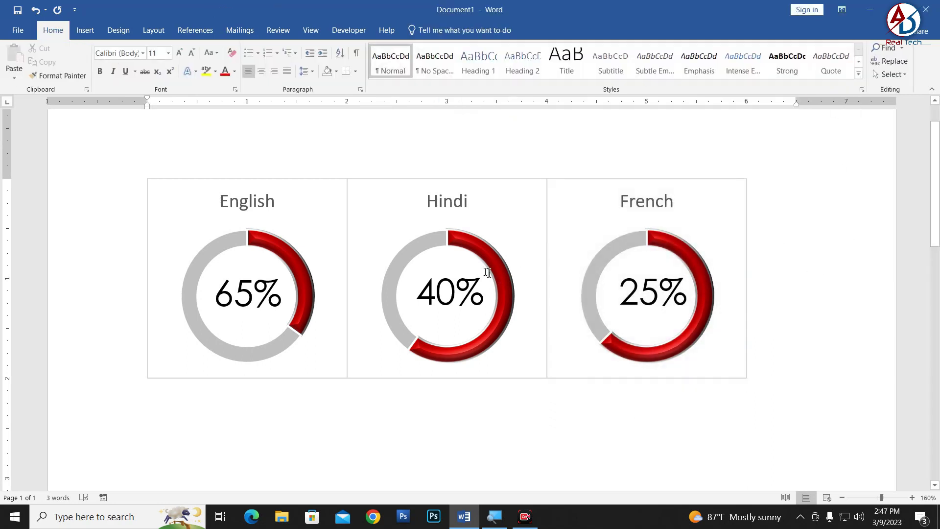
{"action": "scroll", "coordinate": [479, 353], "scroll_direction": "up", "scroll_amount": 3, "text": "ctrl"}
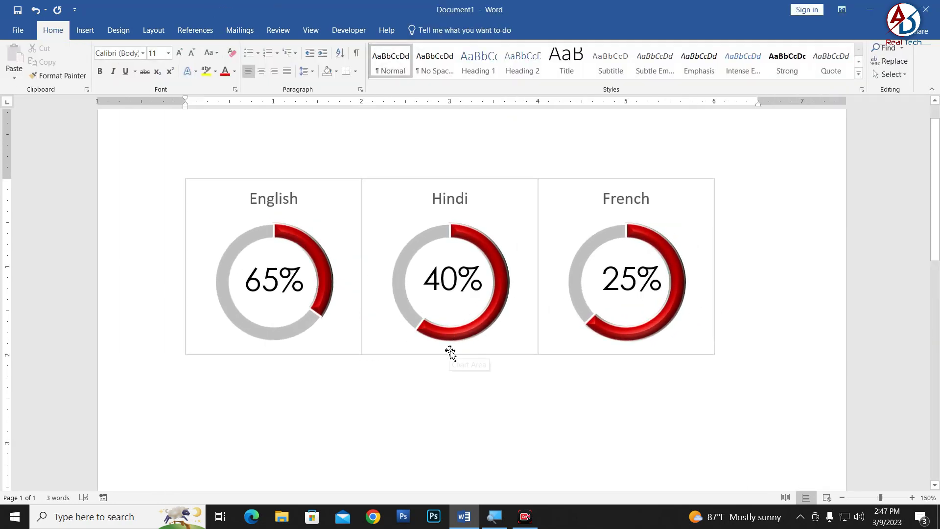
{"action": "scroll", "coordinate": [500, 343], "scroll_direction": "up", "scroll_amount": 1}
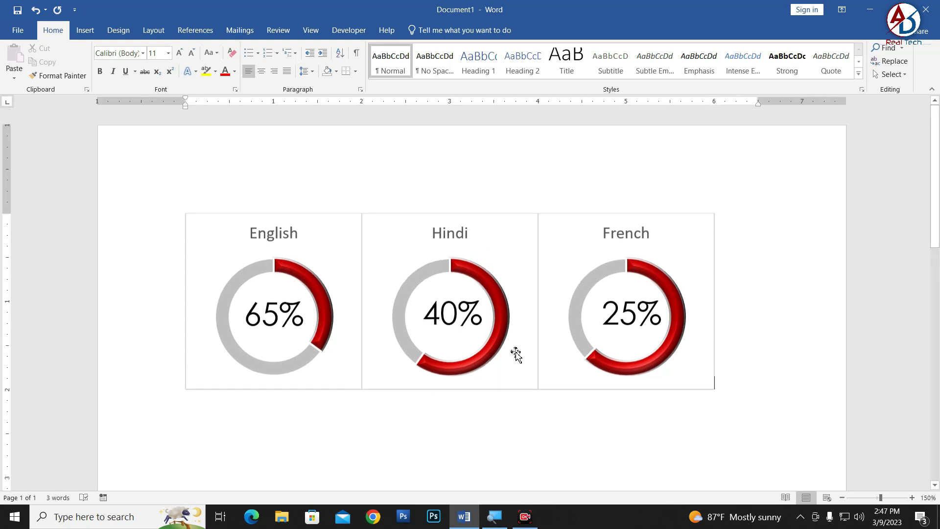
{"action": "scroll", "coordinate": [445, 374], "scroll_direction": "down", "scroll_amount": 1}
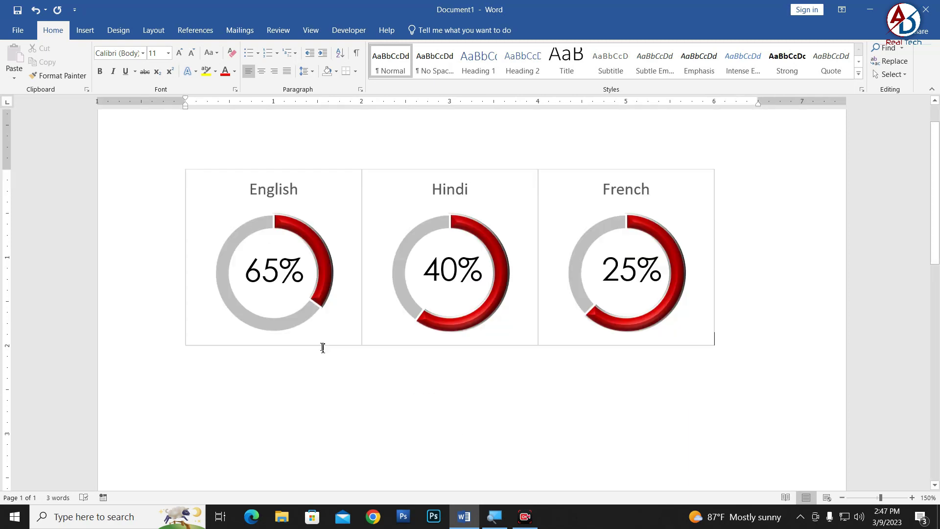
{"action": "left_click", "coordinate": [321, 346]}
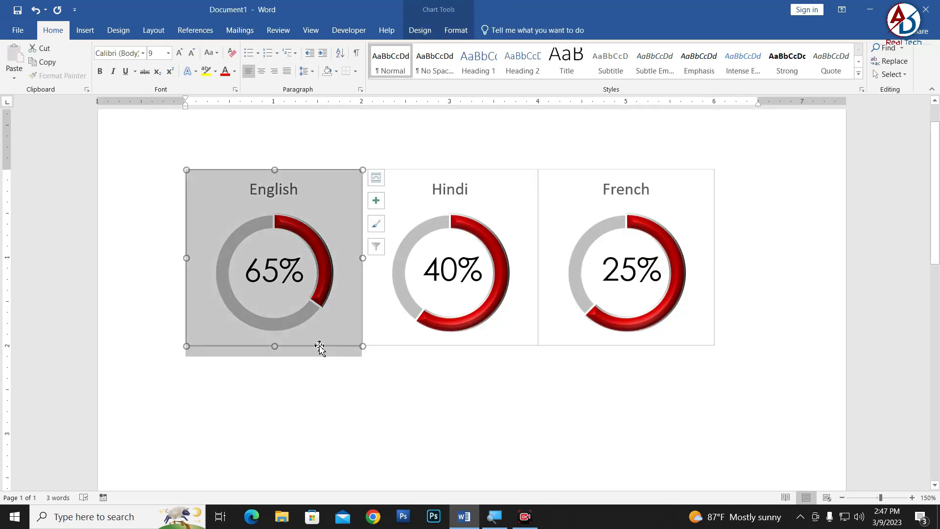
Set the English, Hindi and French charts to No Outline, then deselect them.
{"action": "left_click", "coordinate": [420, 30]}
{"action": "left_click", "coordinate": [458, 32]}
{"action": "left_click", "coordinate": [460, 60]}
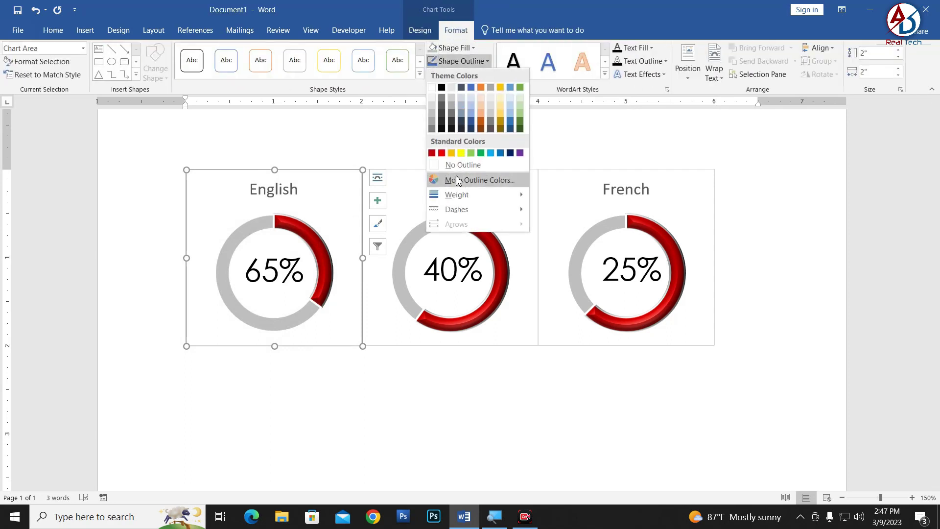
{"action": "left_click", "coordinate": [455, 164]}
{"action": "left_click", "coordinate": [498, 347]}
{"action": "left_click", "coordinate": [432, 61]}
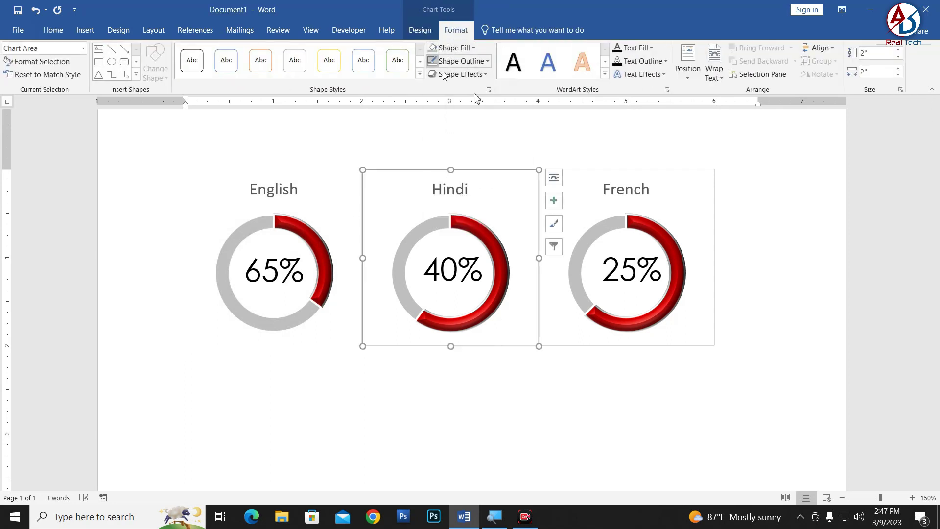
{"action": "left_click", "coordinate": [679, 179]}
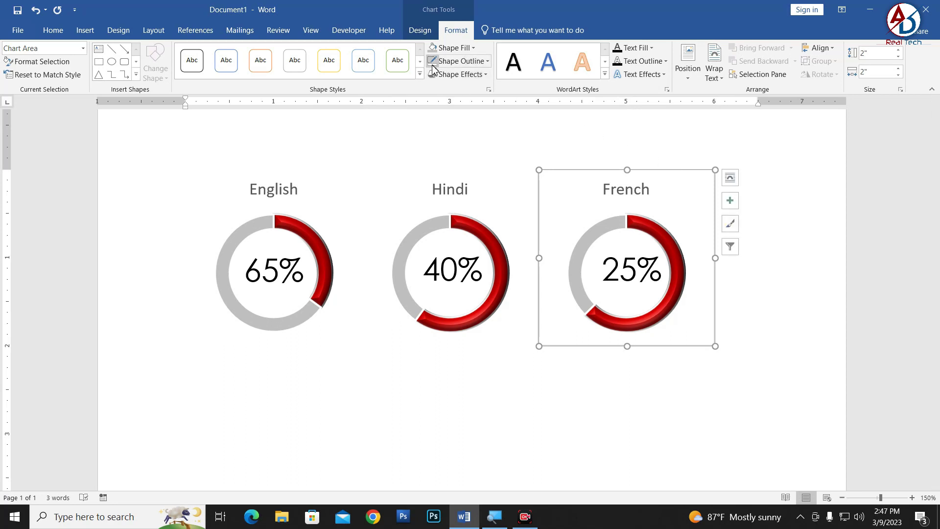
{"action": "left_click", "coordinate": [852, 235]}
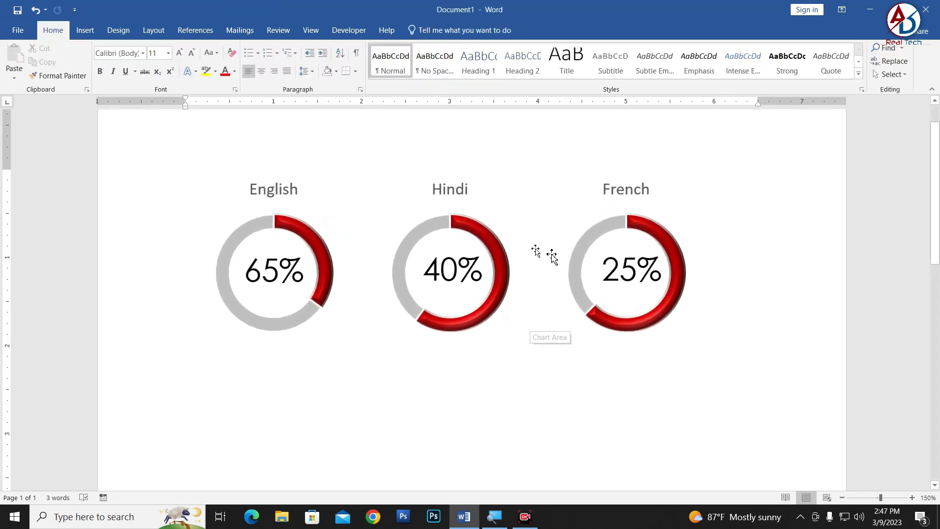